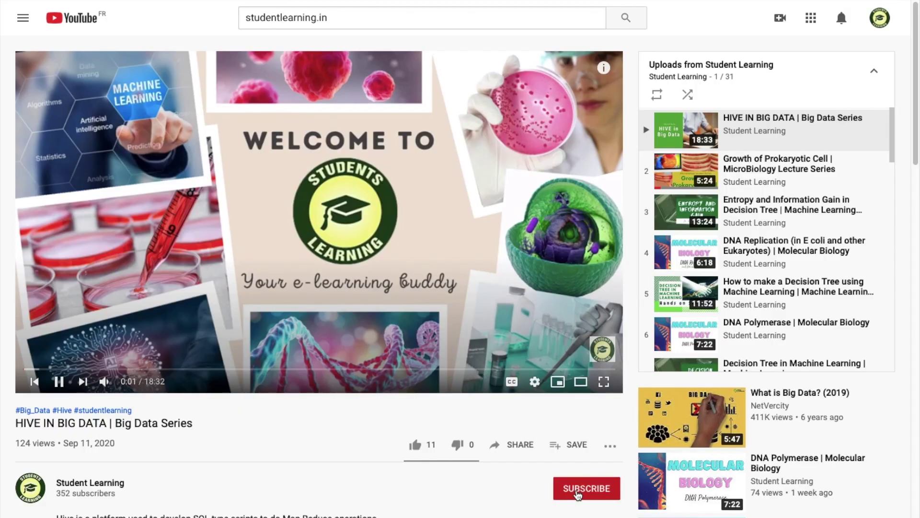
# Subscribe to the Student Learning channel and turn on all its notifications
pyautogui.click(577, 489)
pyautogui.click(611, 489)
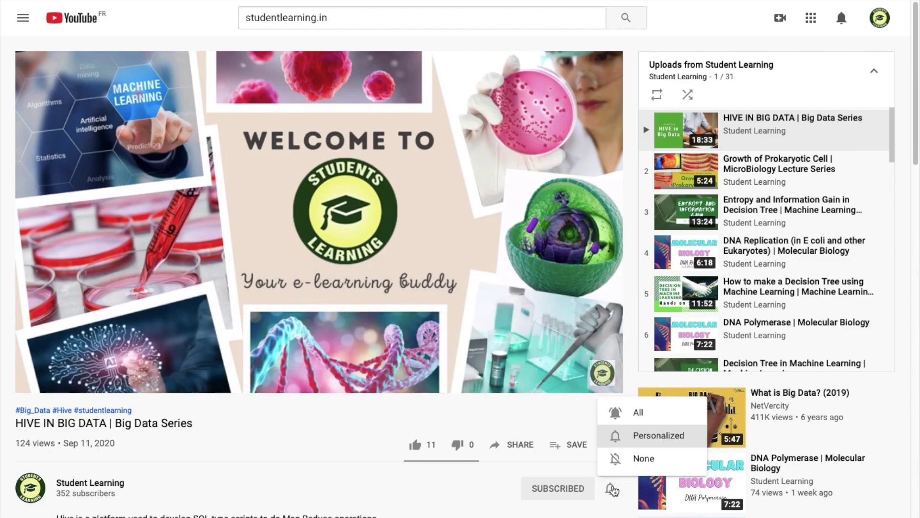
pyautogui.click(638, 412)
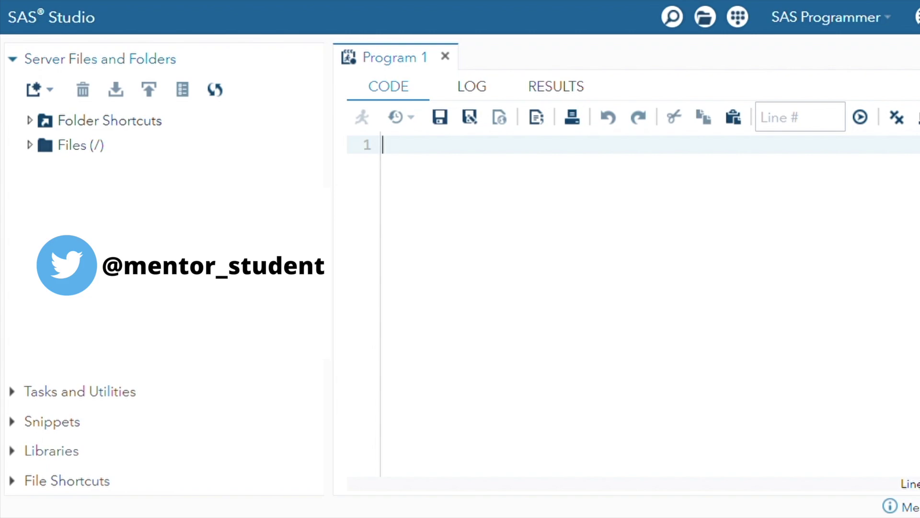
pyautogui.write('data')
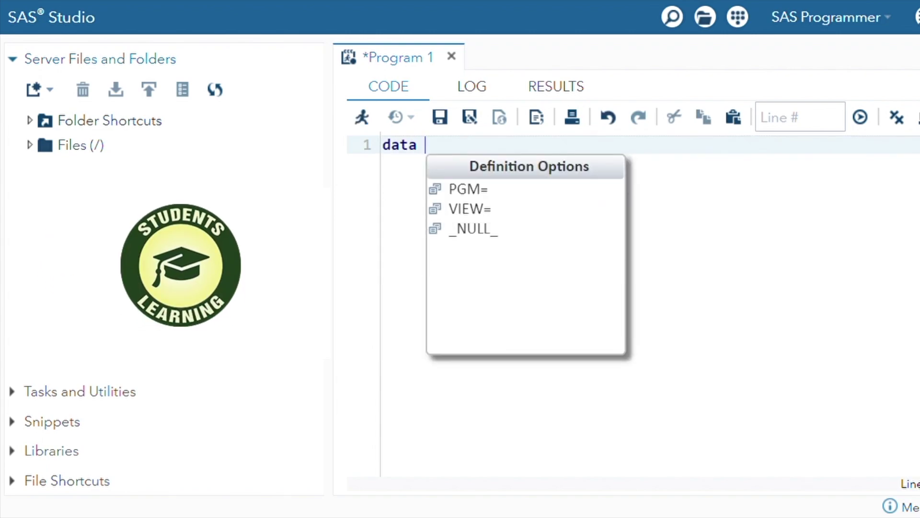
pyautogui.write(' demo')
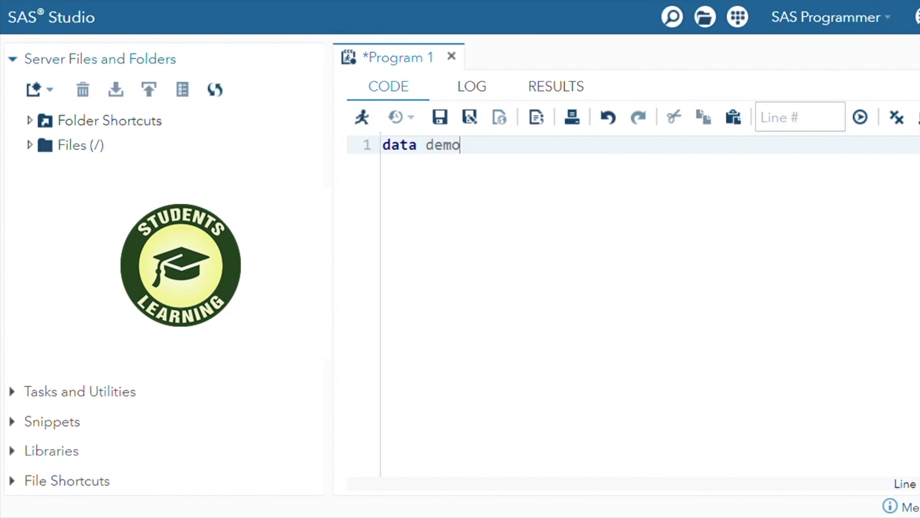
pyautogui.write(';')
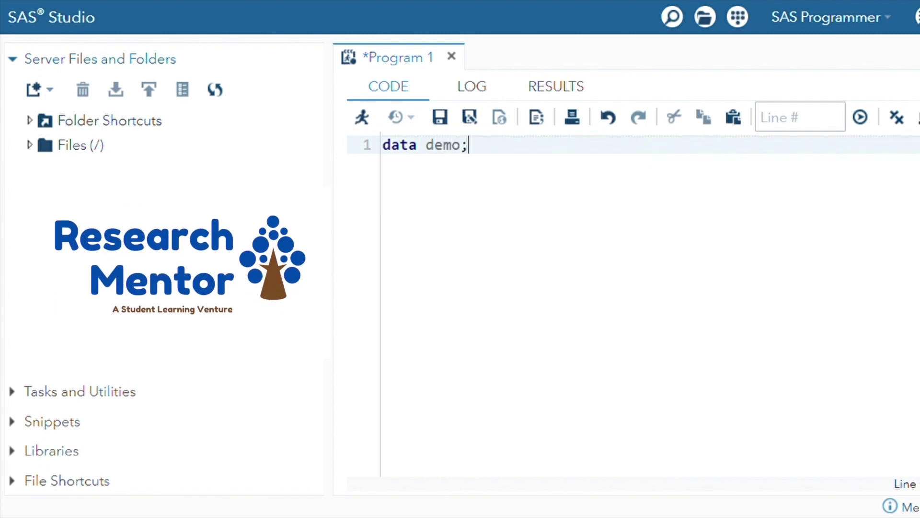
# Write data demo; and infile cards dlm=', & $'; as the first two lines
pyautogui.press('Return')
pyautogui.write('inf')
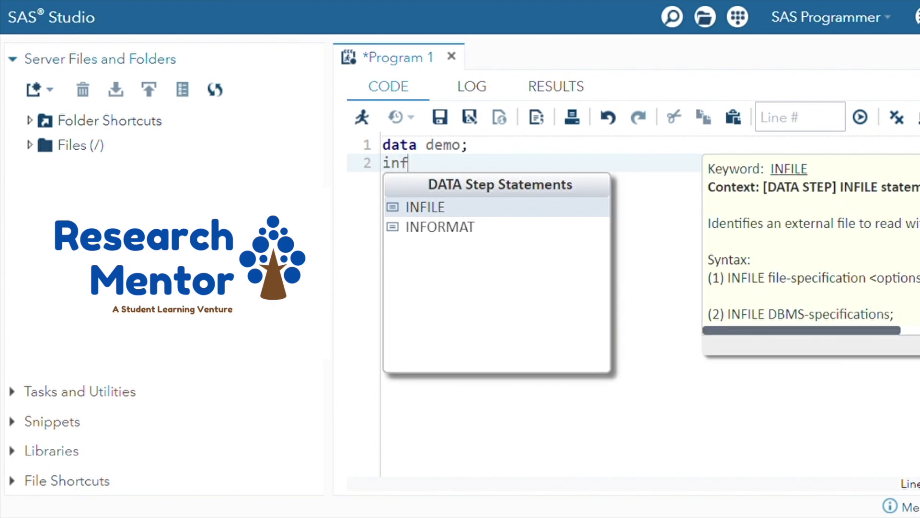
pyautogui.write('ile')
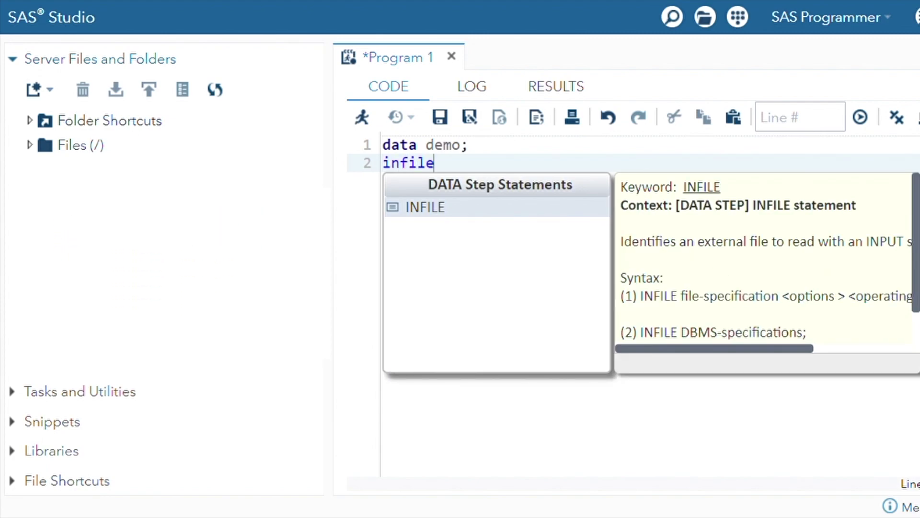
pyautogui.write(' cr')
pyautogui.press('BackSpace')
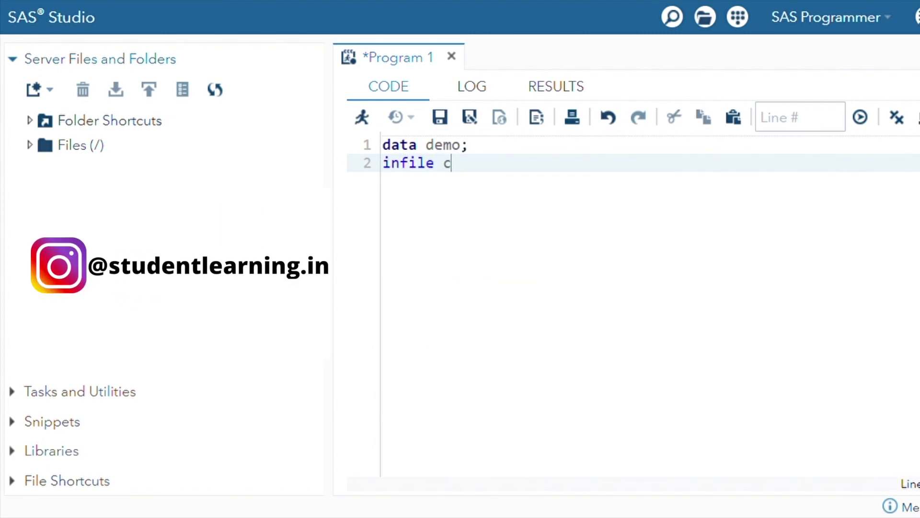
pyautogui.write('ards')
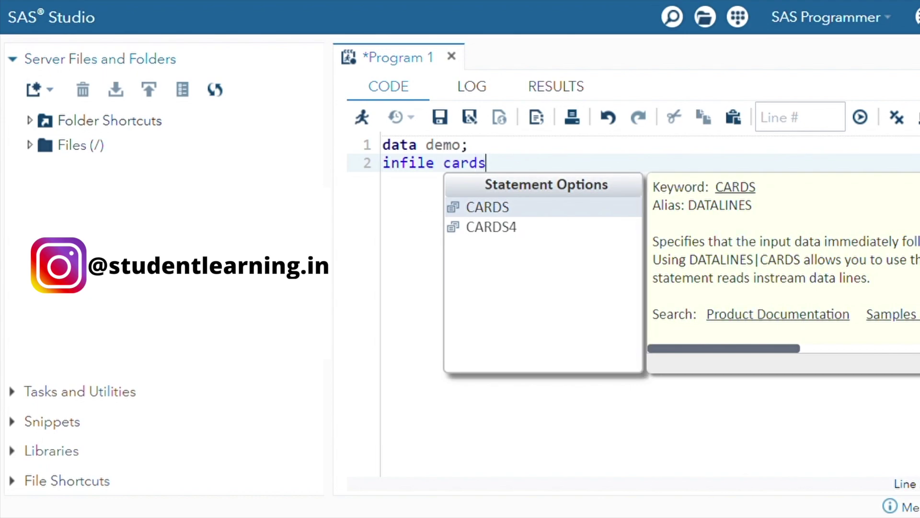
pyautogui.write(' dlm')
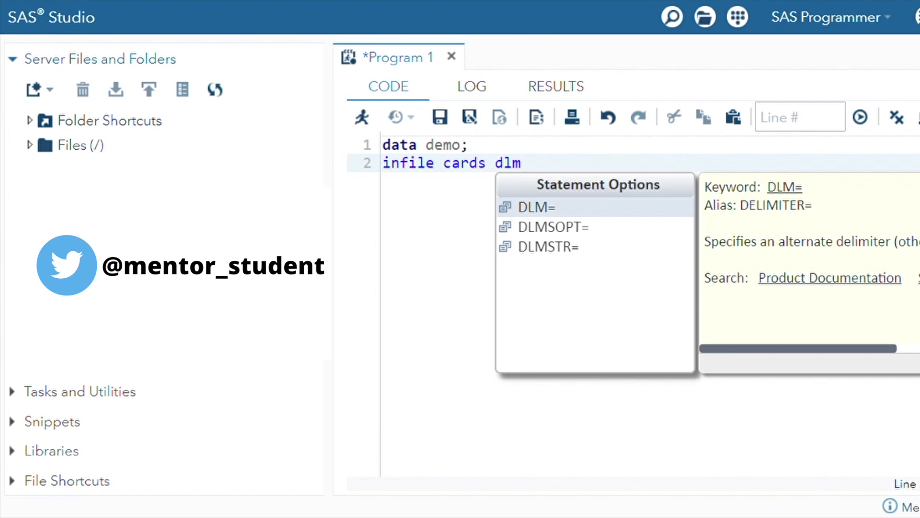
pyautogui.write(' =')
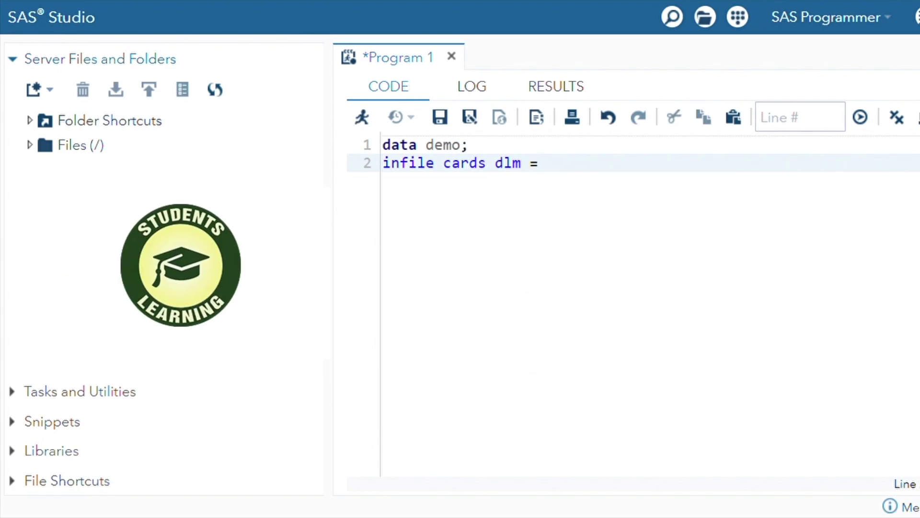
pyautogui.write("''")
pyautogui.write(',')
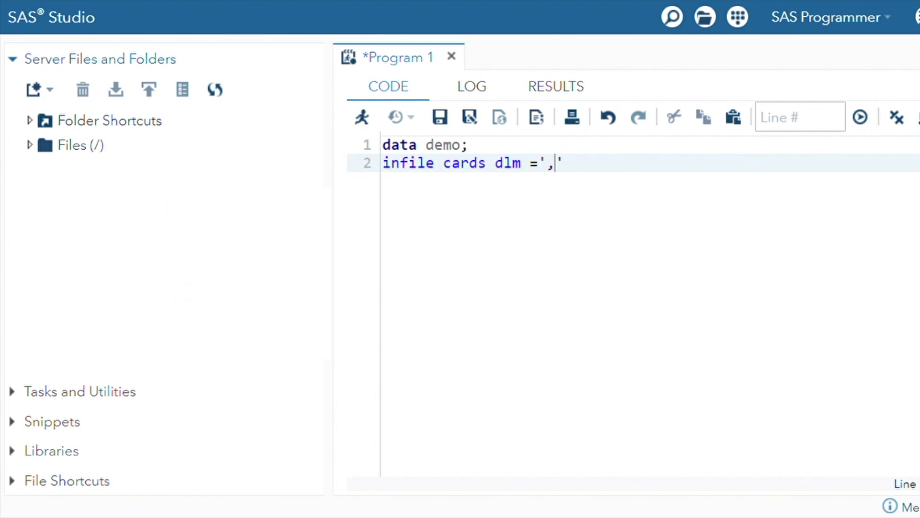
pyautogui.write(' &')
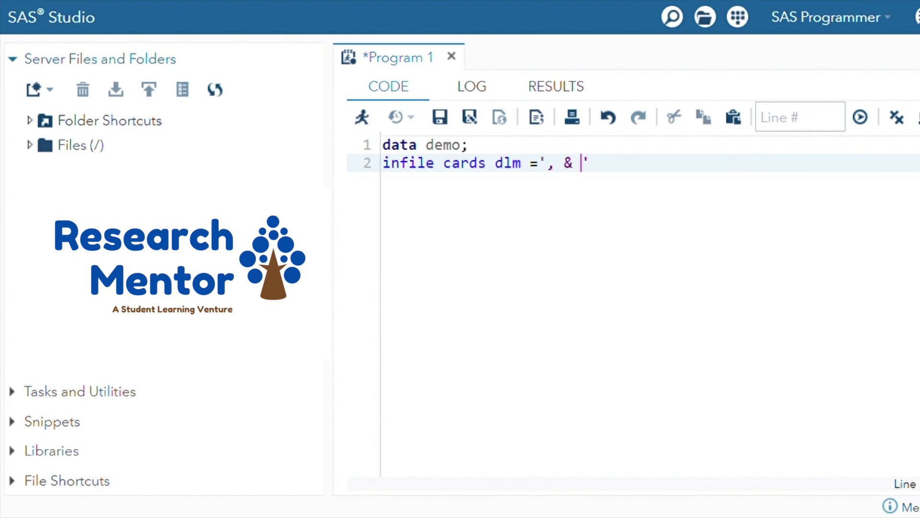
pyautogui.write(' $')
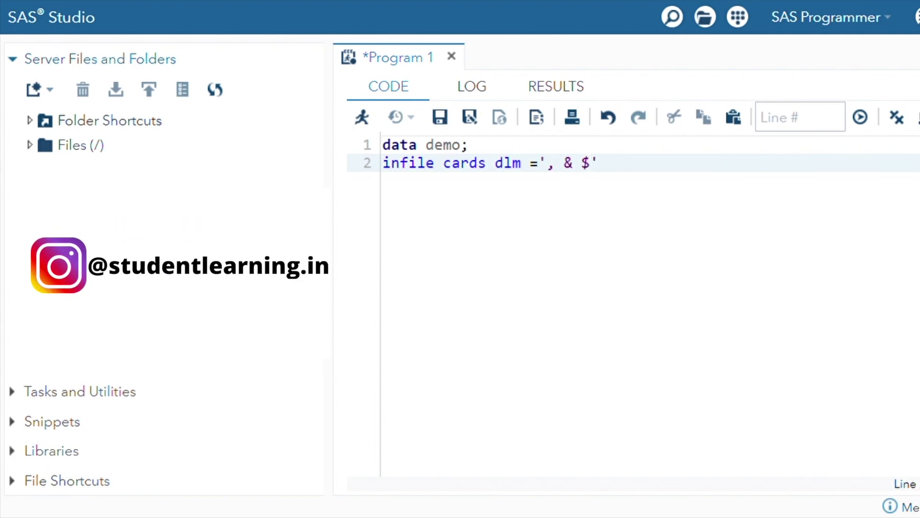
pyautogui.write(';')
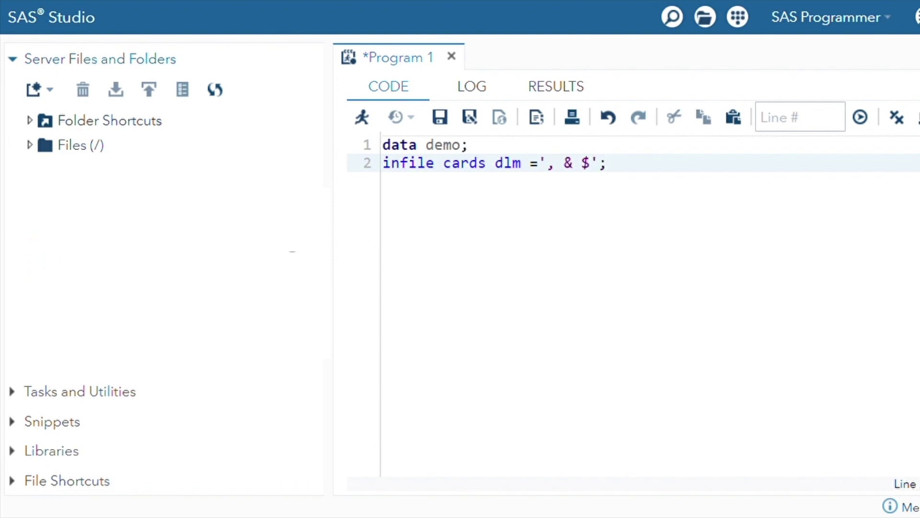
pyautogui.press('Return')
pyautogui.write('i')
pyautogui.write('np')
pyautogui.write('ut ')
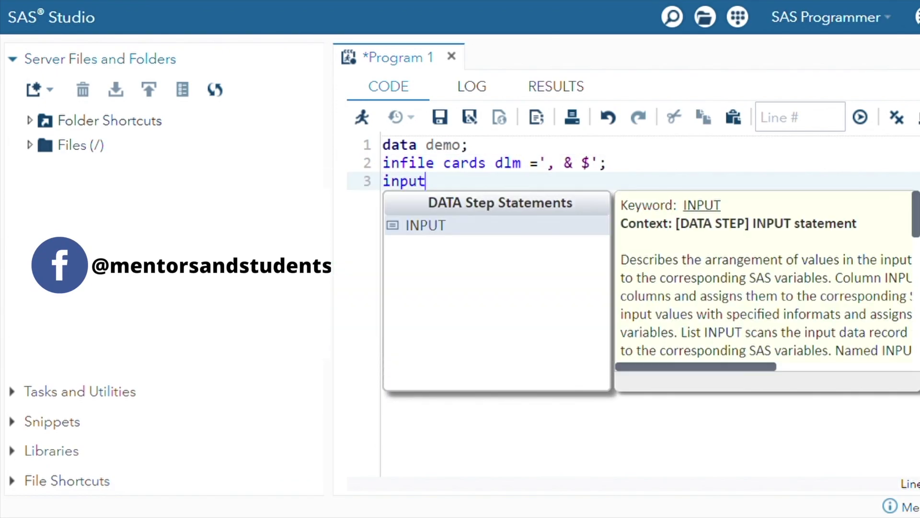
pyautogui.write('id')
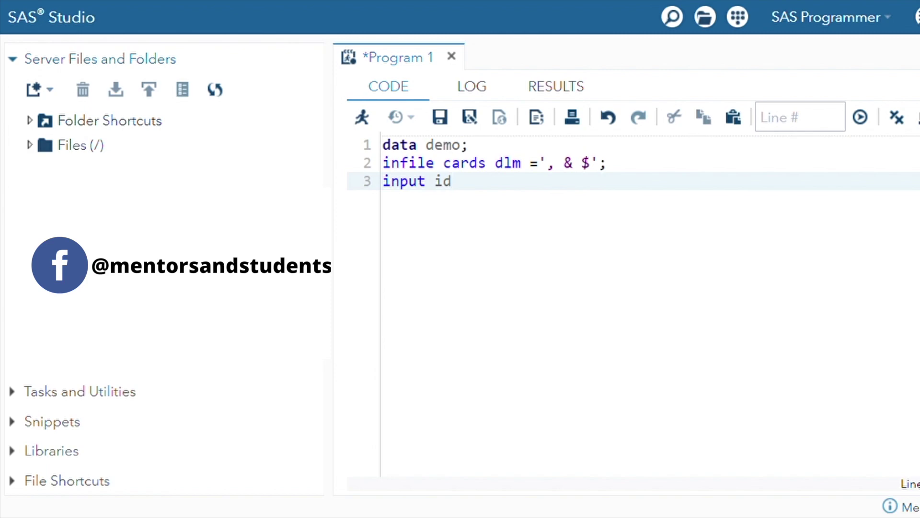
pyautogui.write(' name ')
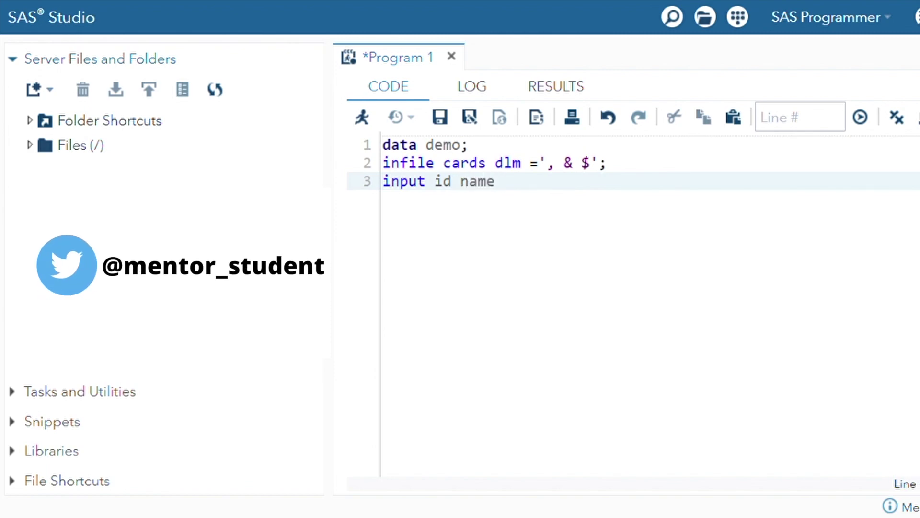
pyautogui.write('4')
# Write input id name $ age color $; followed by a datalines; line
pyautogui.press('BackSpace')
pyautogui.write('$ ')
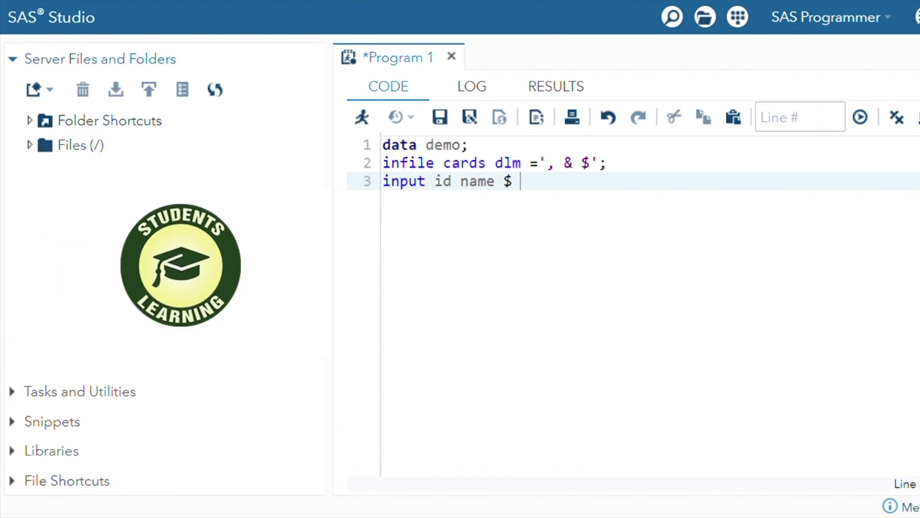
pyautogui.write('age co')
pyautogui.write('lor ')
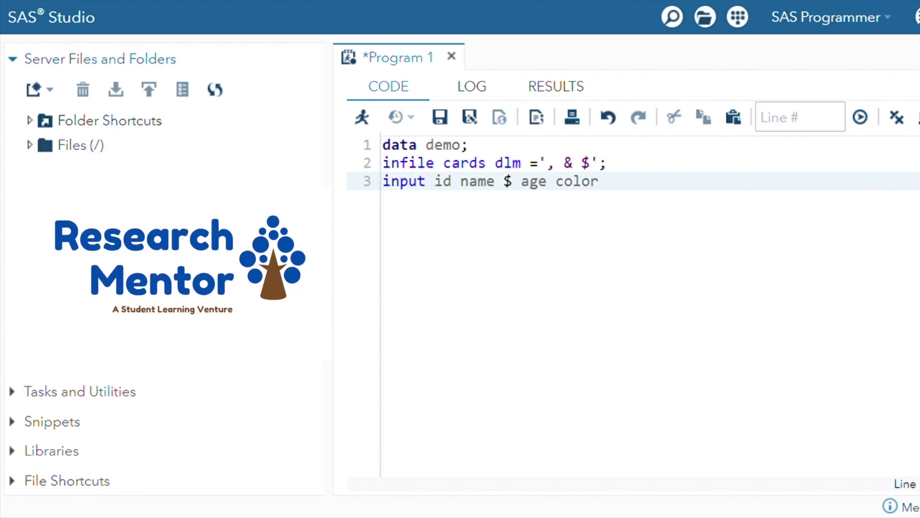
pyautogui.write('$')
pyautogui.write(';')
pyautogui.press('Return')
pyautogui.write('d')
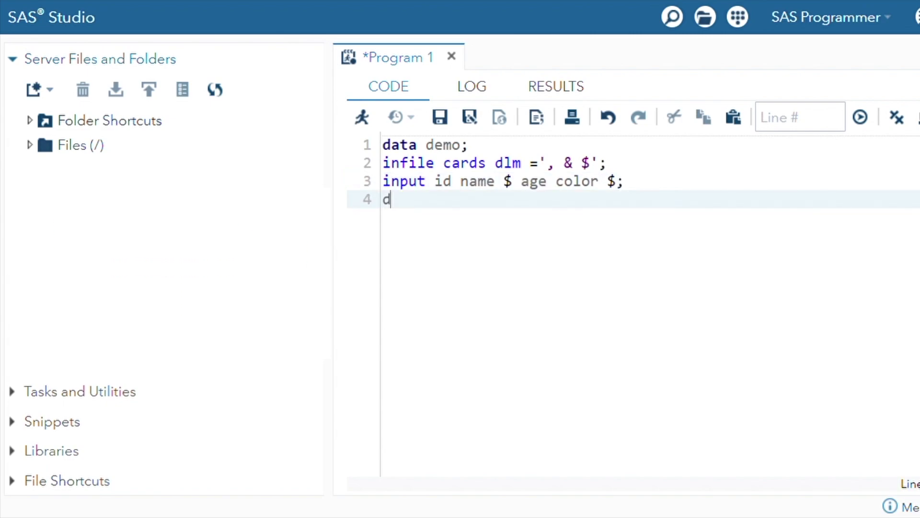
pyautogui.write('atalines')
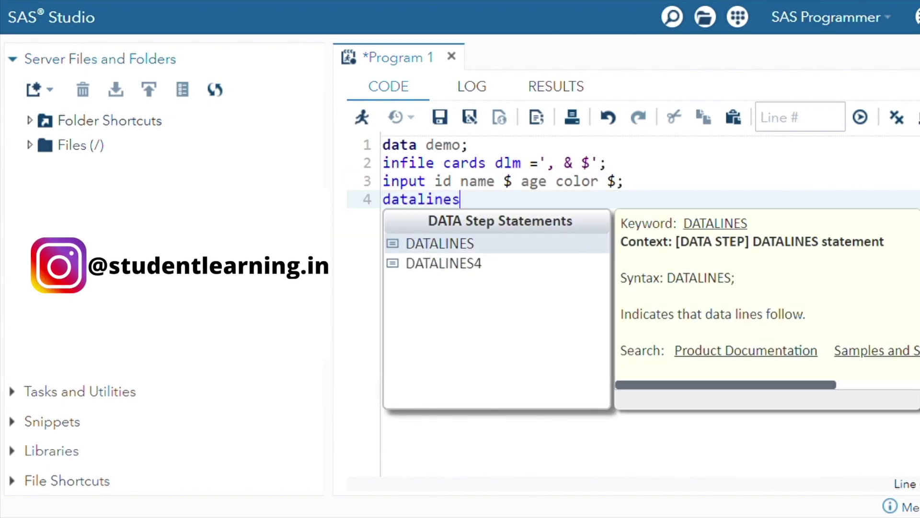
pyautogui.write(';')
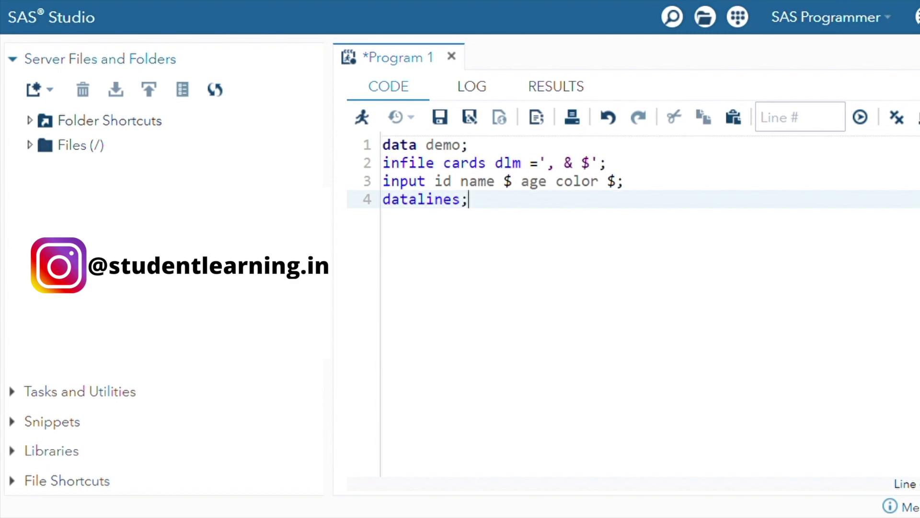
pyautogui.press('Return')
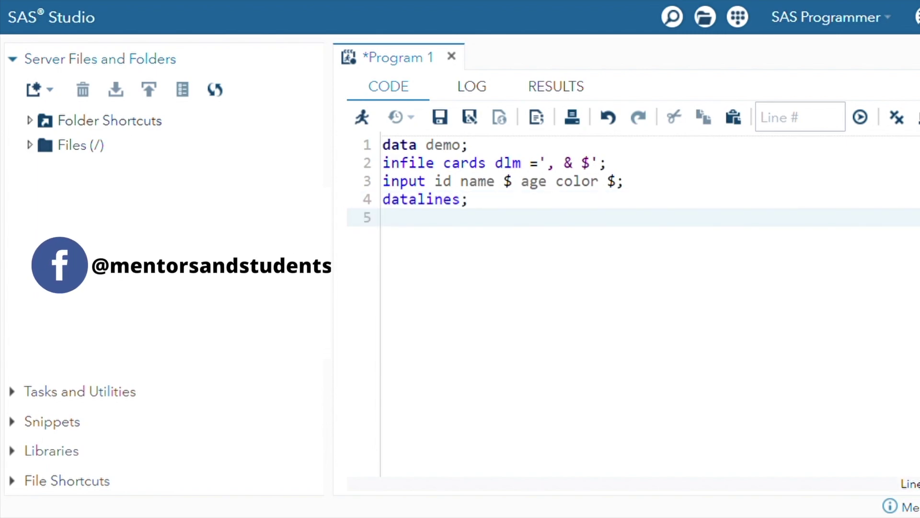
pyautogui.write('100')
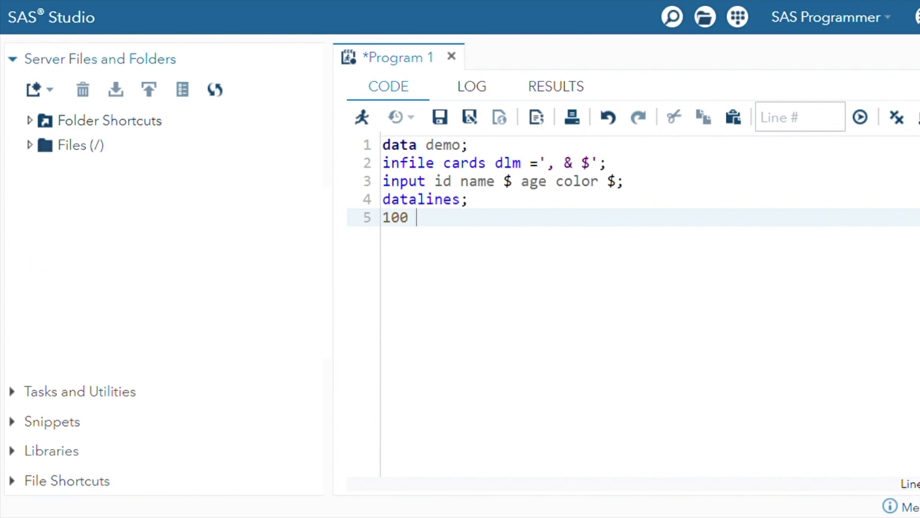
pyautogui.write('  , ')
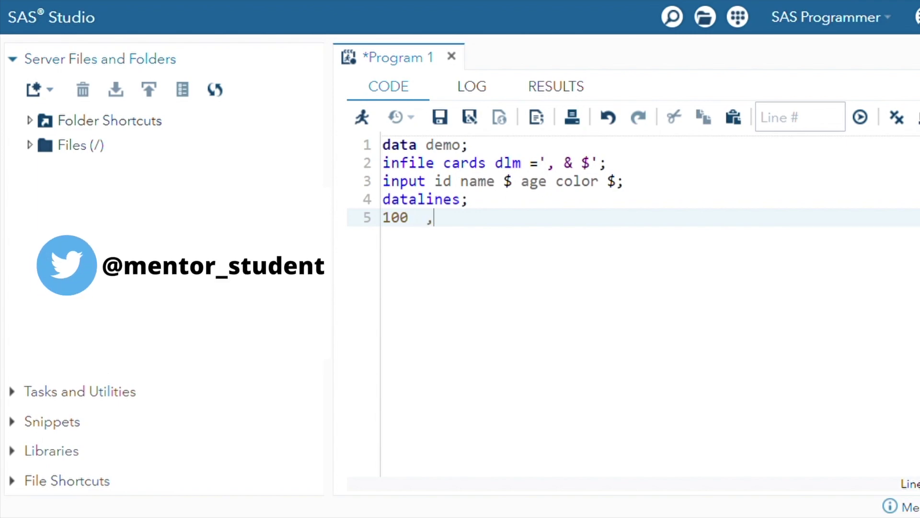
pyautogui.write('Amit')
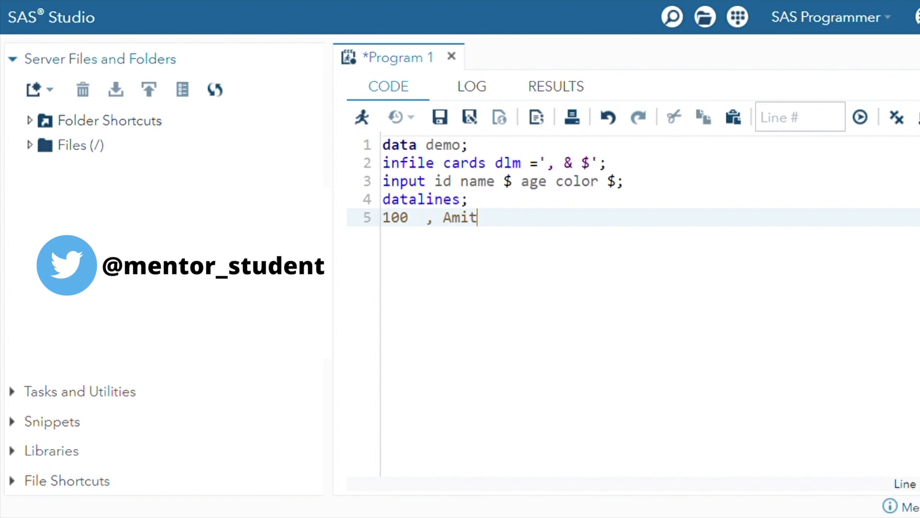
pyautogui.write(' ,')
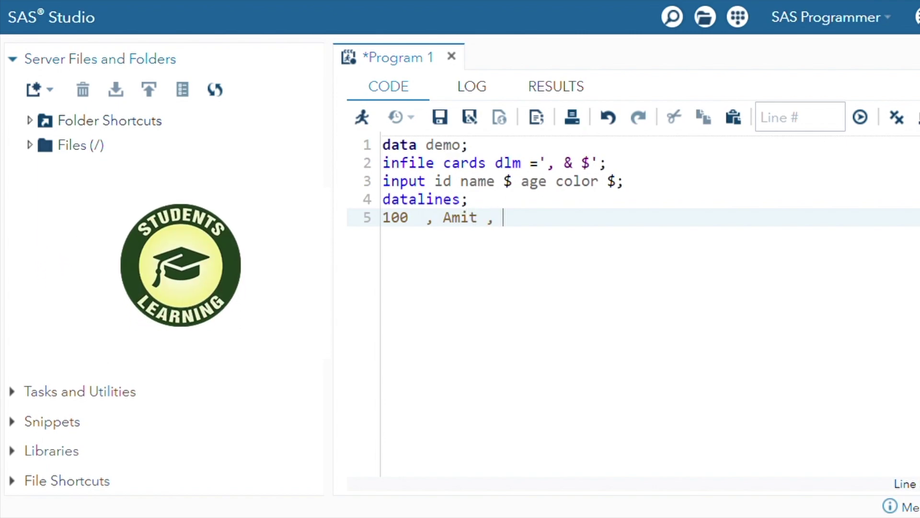
pyautogui.write(' 7')
pyautogui.write('5')
pyautogui.write(',')
pyautogui.write(' B')
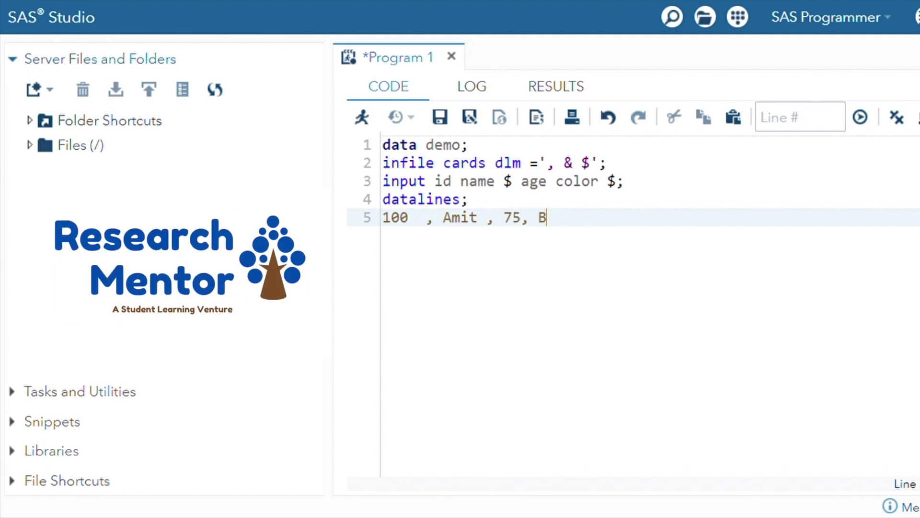
pyautogui.write('lack')
# Enter records 100 , Amit , 75, Black and 102 & lava & 78 & white, then run;
pyautogui.press('Return')
pyautogui.write('10')
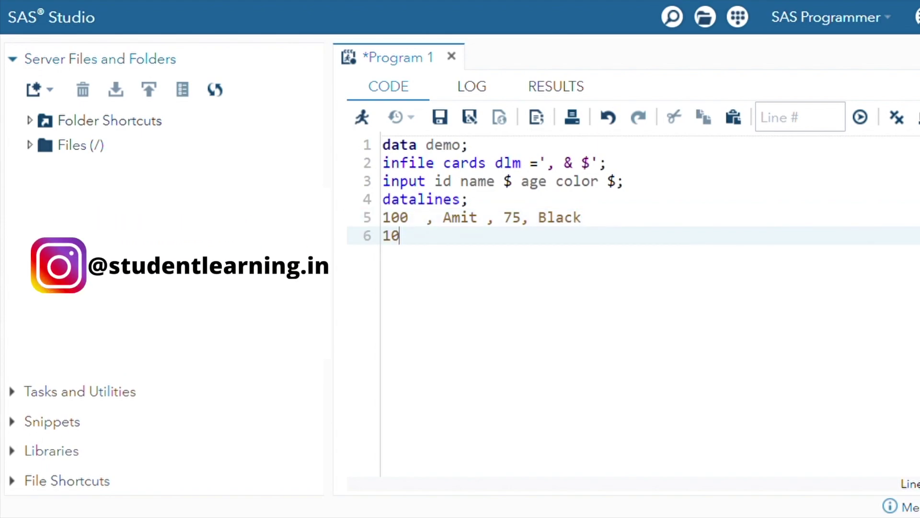
pyautogui.write('2')
pyautogui.write(' &')
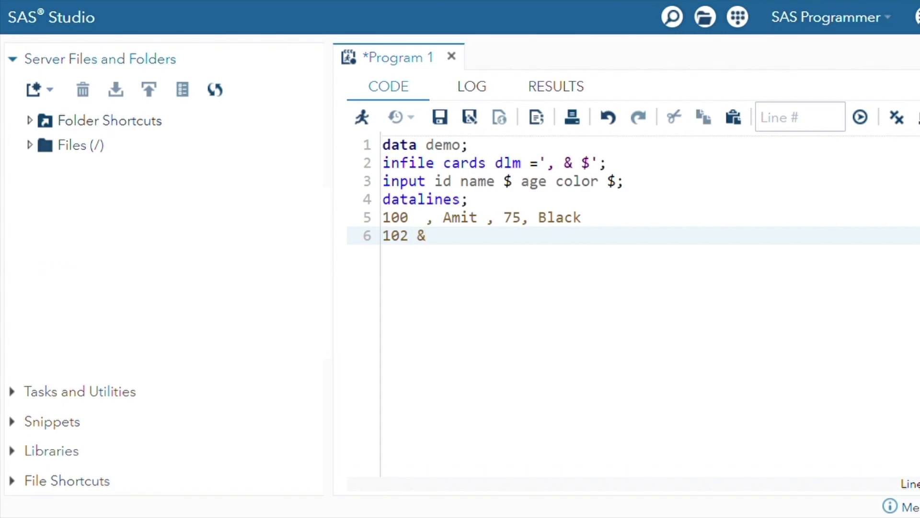
pyautogui.write(' lava')
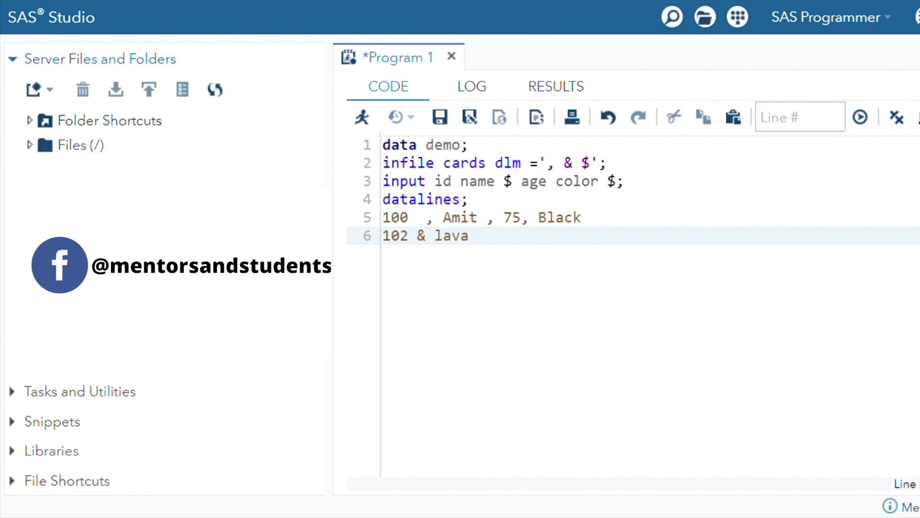
pyautogui.write(' & ')
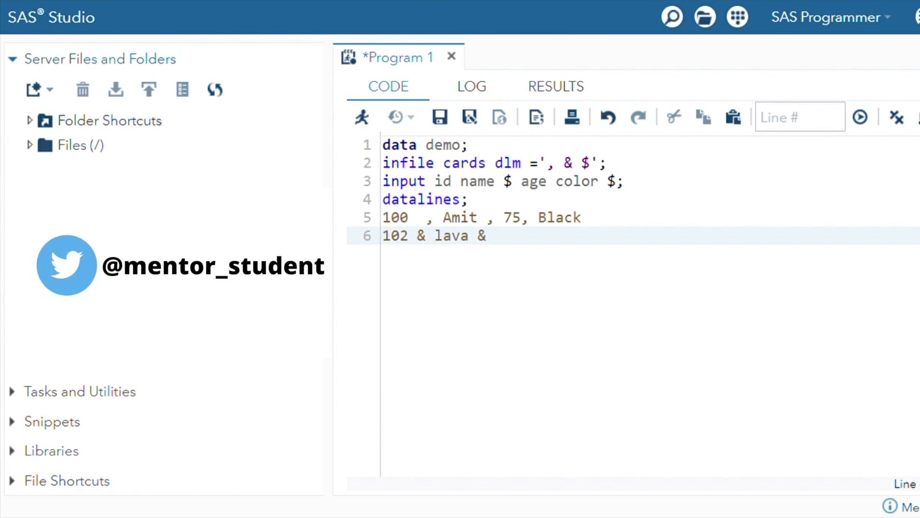
pyautogui.write('78')
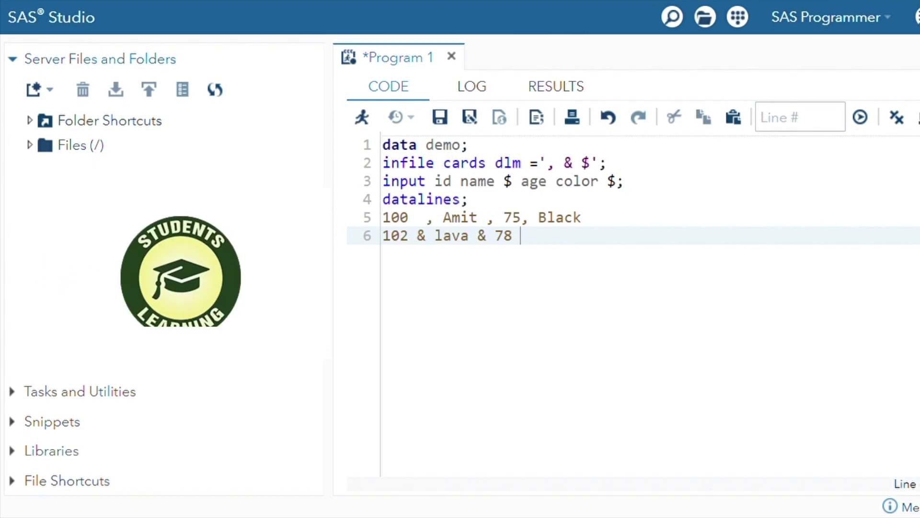
pyautogui.write(' &whi')
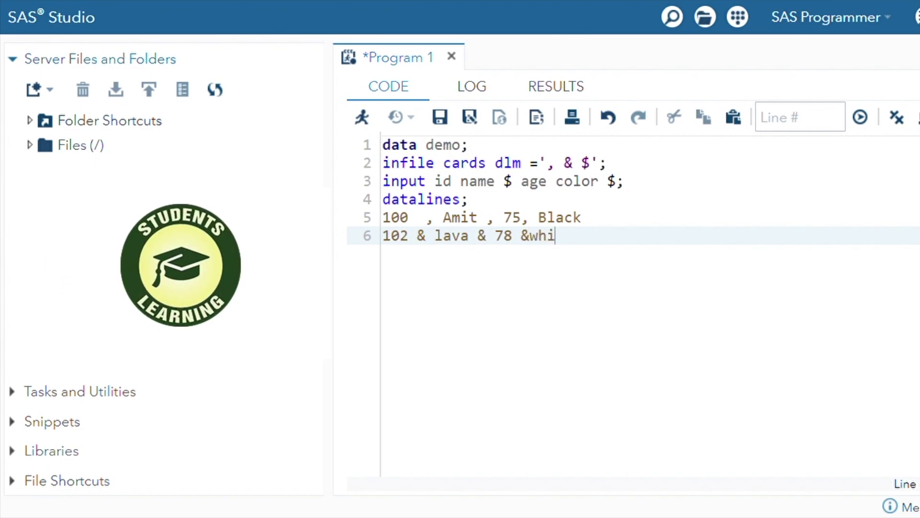
pyautogui.write('te')
pyautogui.press('Left')
pyautogui.press('Left')
pyautogui.press('Left')
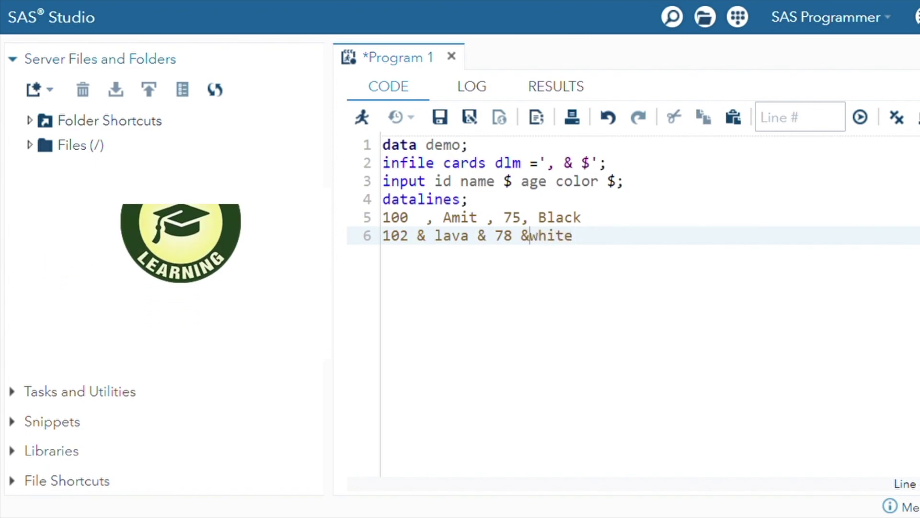
pyautogui.press('End')
pyautogui.write(';')
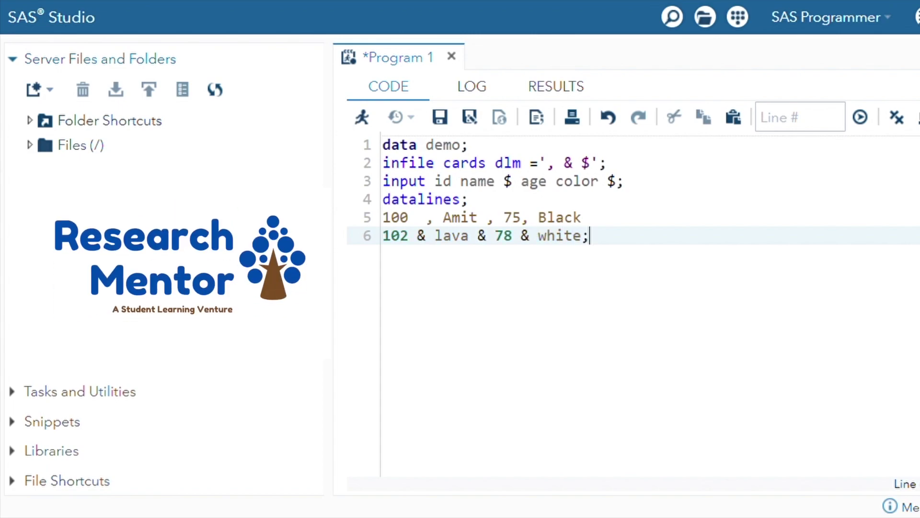
pyautogui.press('Return')
pyautogui.write('run')
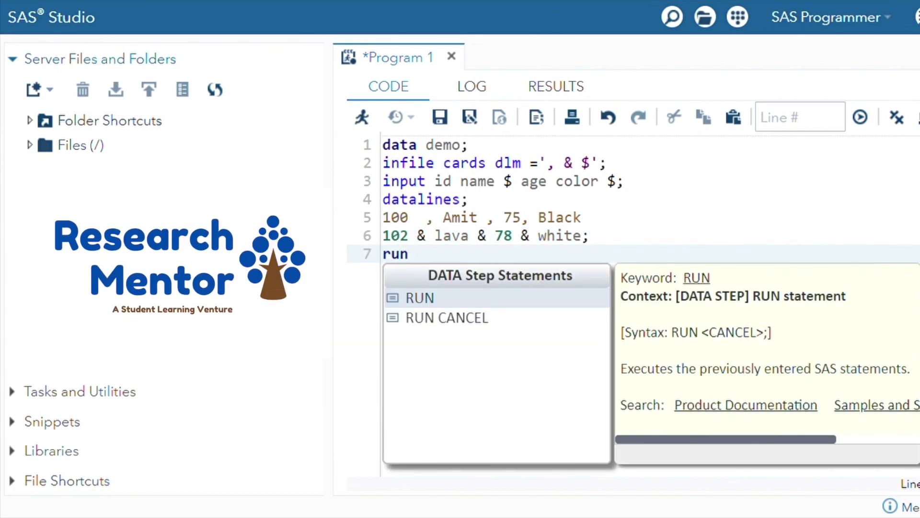
pyautogui.write(';')
pyautogui.press('Return')
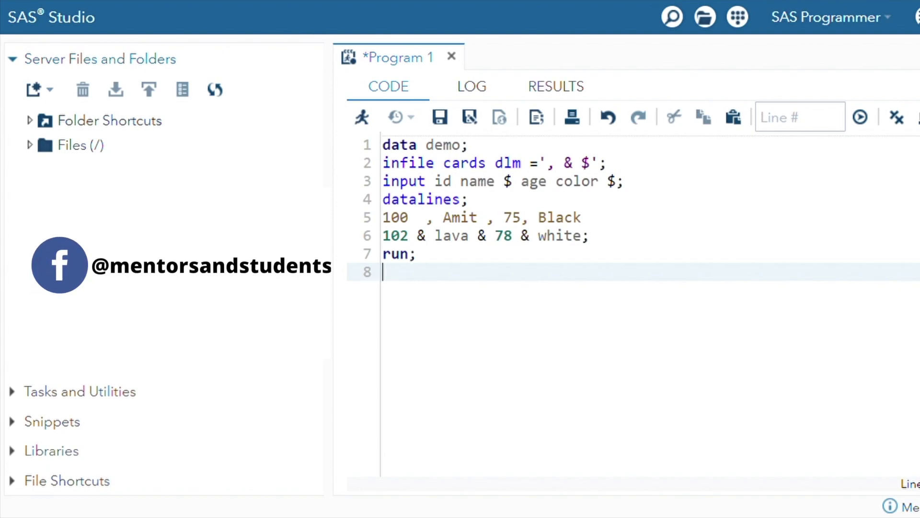
# Select the whole demo program and run it, producing WORK.DEMO with only the 100 Amit row
pyautogui.press('Up')
pyautogui.press('Up')
pyautogui.press('Up')
pyautogui.press('Up')
pyautogui.press('Up')
pyautogui.press('Up')
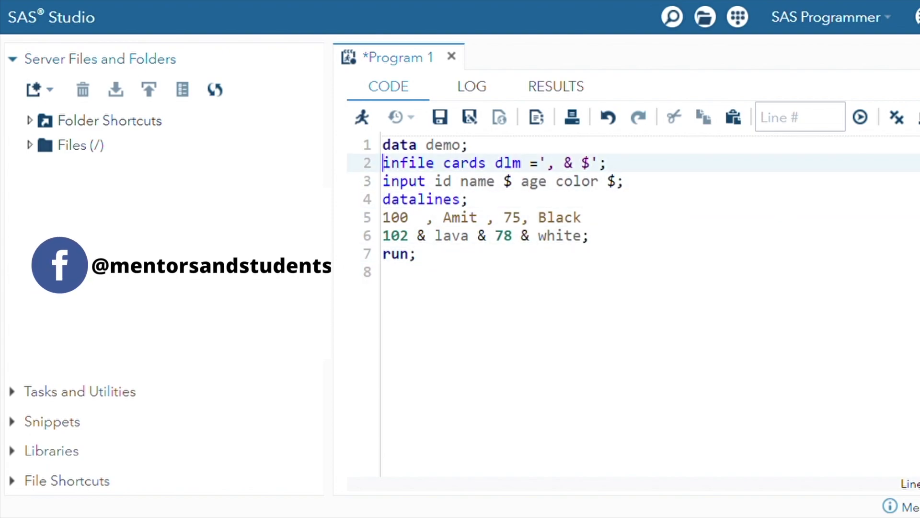
pyautogui.hotkey('shift', 'End')
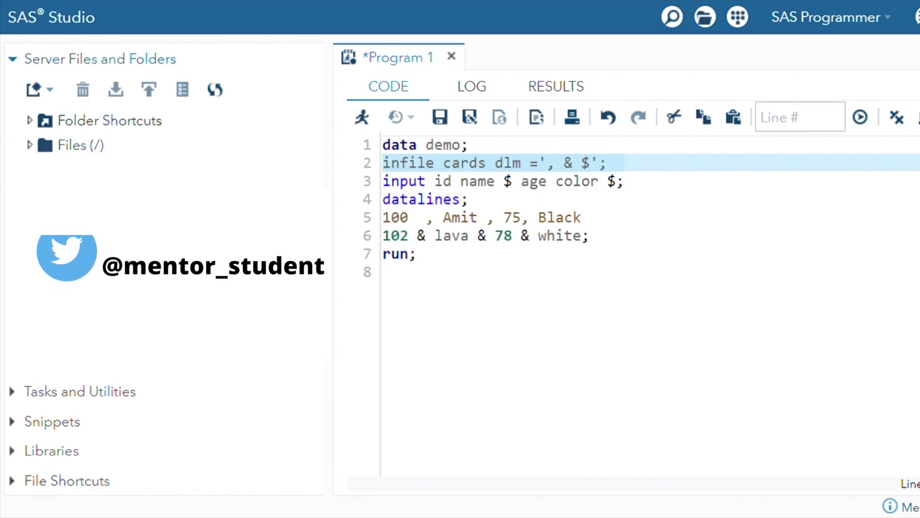
pyautogui.press('Home')
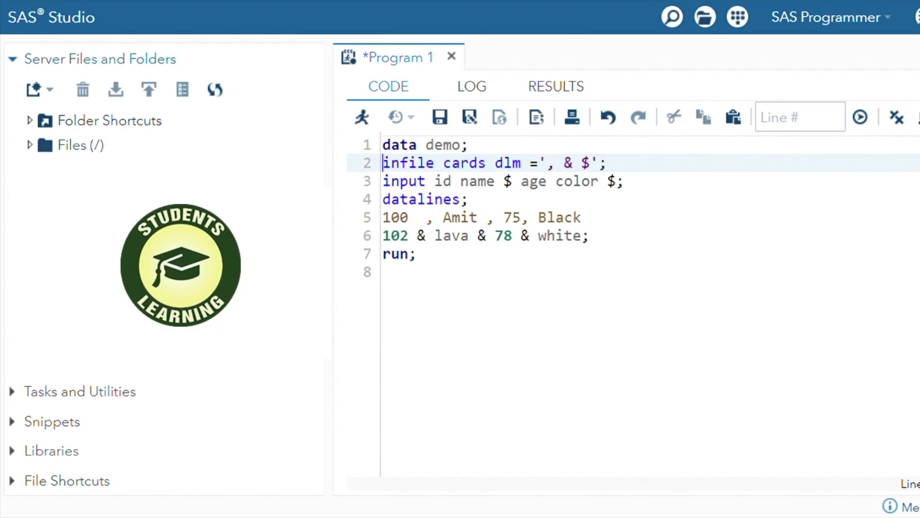
pyautogui.press('Up')
pyautogui.hotkey('shift', 'Down')
pyautogui.hotkey('shift', 'Down')
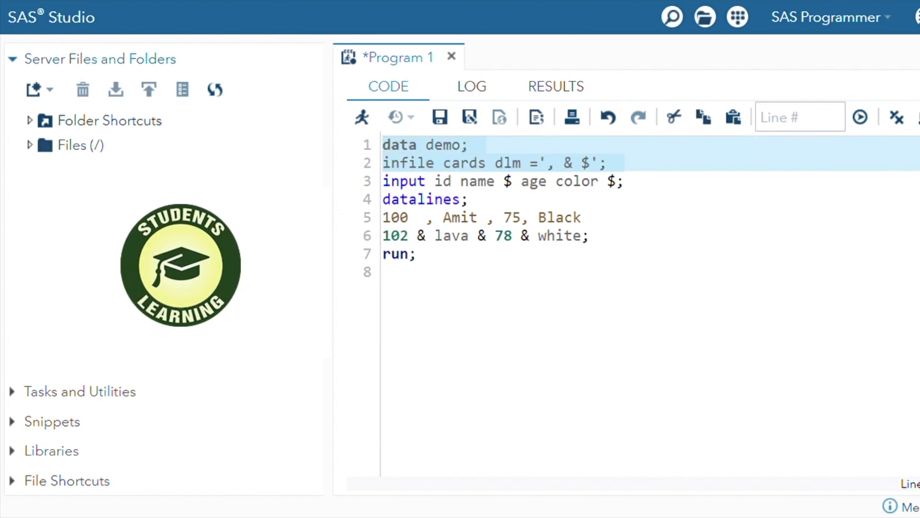
pyautogui.hotkey('shift', 'Down')
pyautogui.hotkey('shift', 'Down')
pyautogui.hotkey('shift', 'Down')
pyautogui.hotkey('shift', 'Down')
pyautogui.hotkey('shift', 'Down')
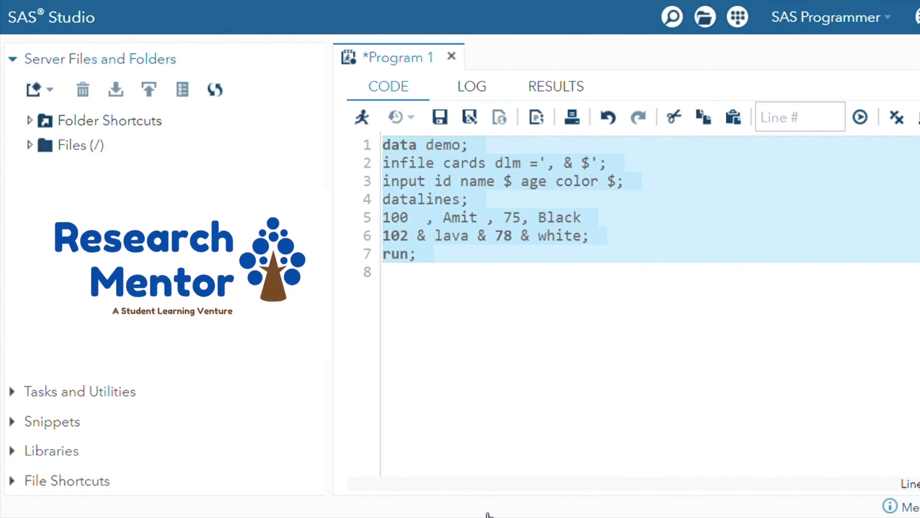
pyautogui.click(362, 119)
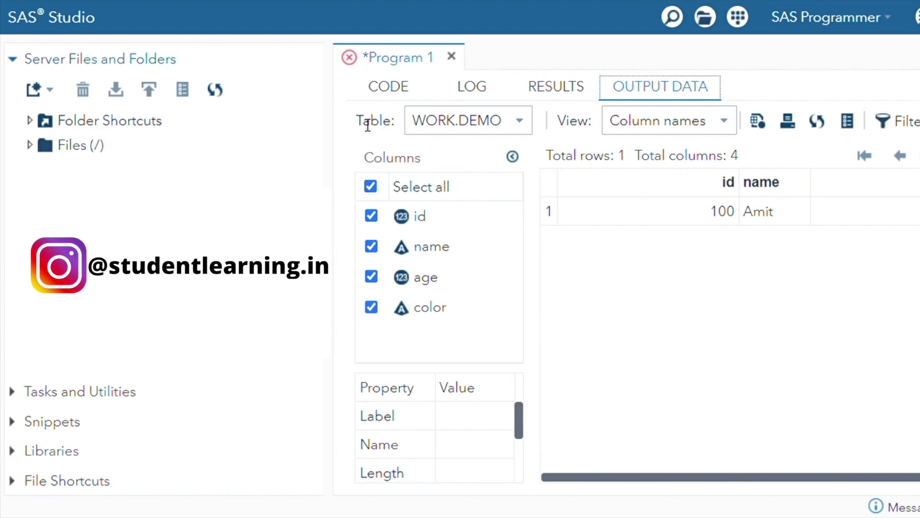
pyautogui.click(388, 87)
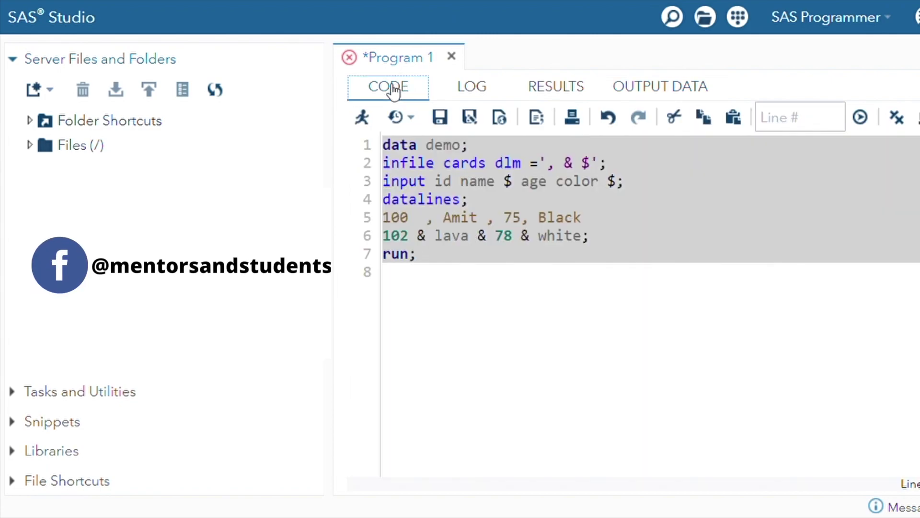
# Move the closing semicolon after the second record onto its own line
pyautogui.click(586, 236)
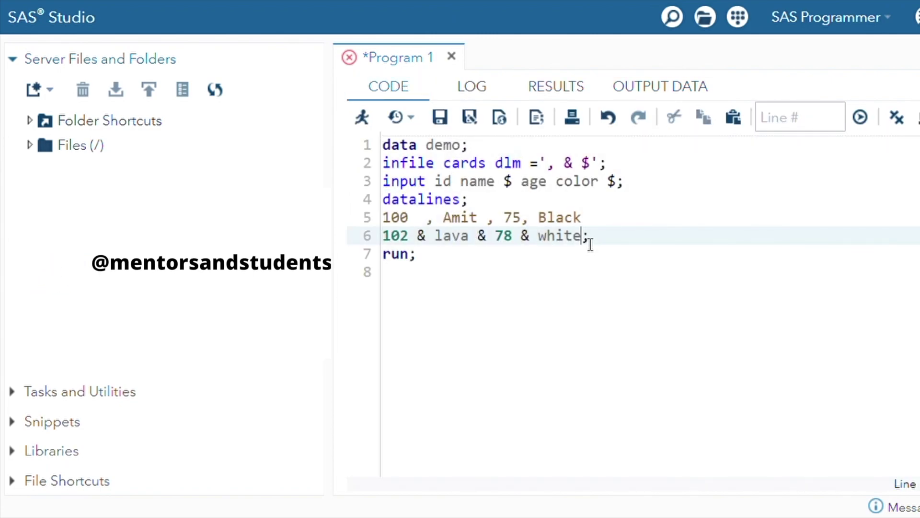
pyautogui.press('Return')
pyautogui.press('Up')
pyautogui.hotkey('ctrl', 'Right')
pyautogui.hotkey('ctrl', 'Right')
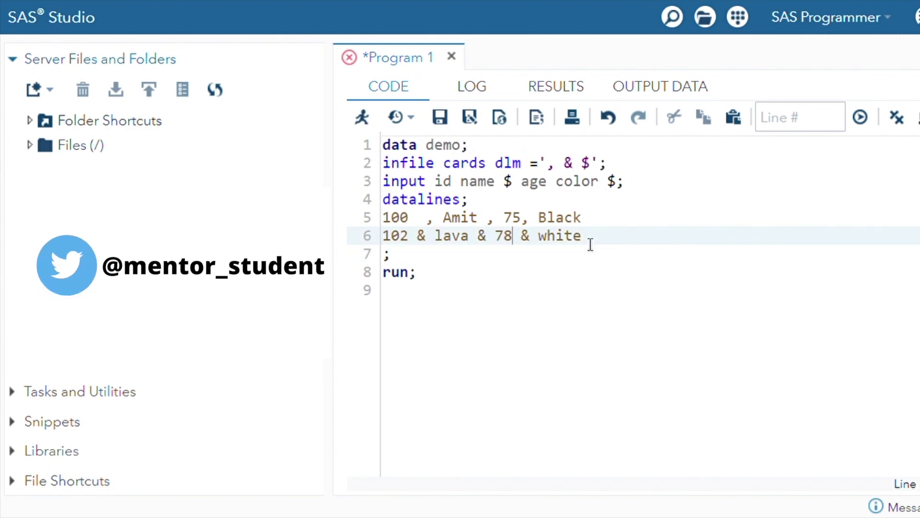
pyautogui.press('Left')
pyautogui.press('Left')
pyautogui.press('Left')
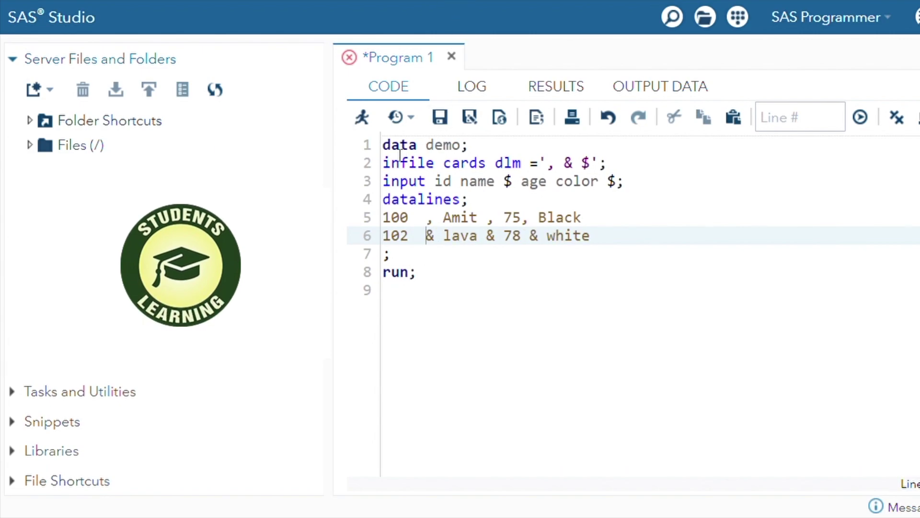
# Select all the code and rerun it so WORK.DEMO shows rows 100 Amit and 102 lava
pyautogui.click(385, 146)
pyautogui.moveTo(384, 146); pyautogui.dragTo(431, 277)
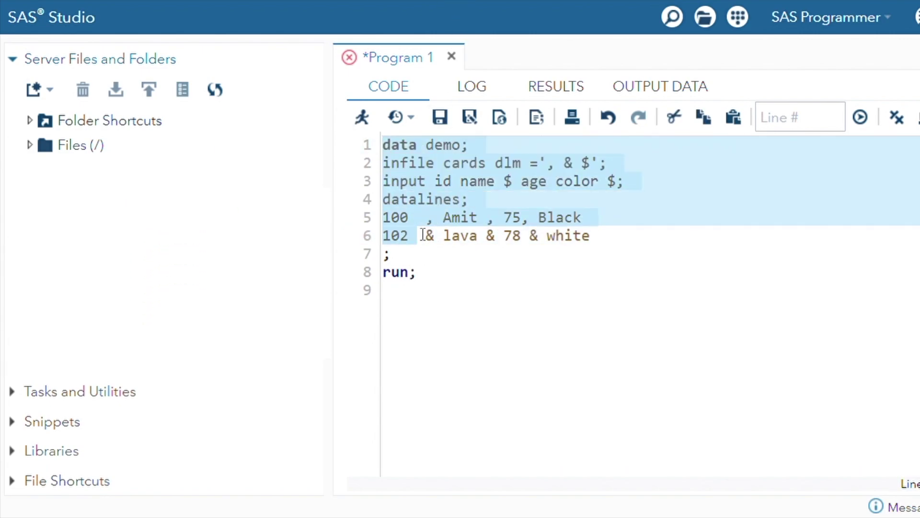
pyautogui.click(362, 118)
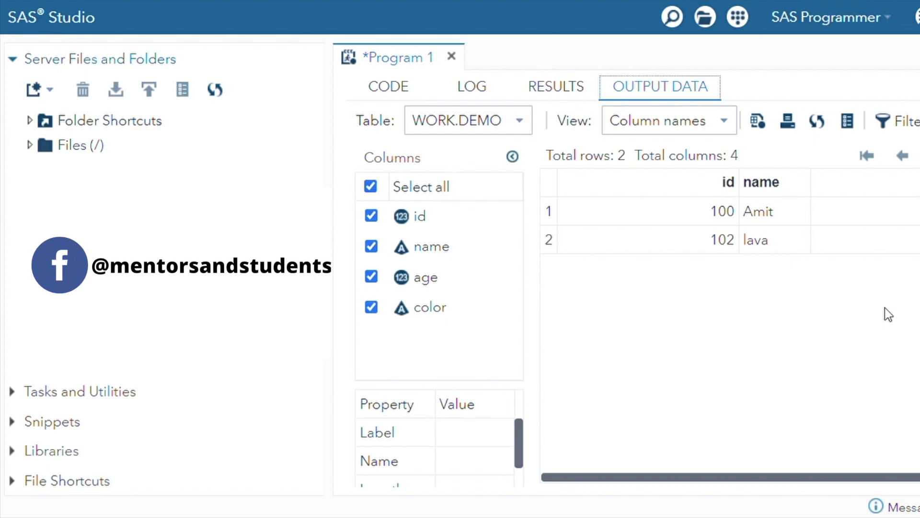
pyautogui.click(388, 87)
# Highlight the infile cards dlm portion of line 2 while explaining it
pyautogui.click(696, 212)
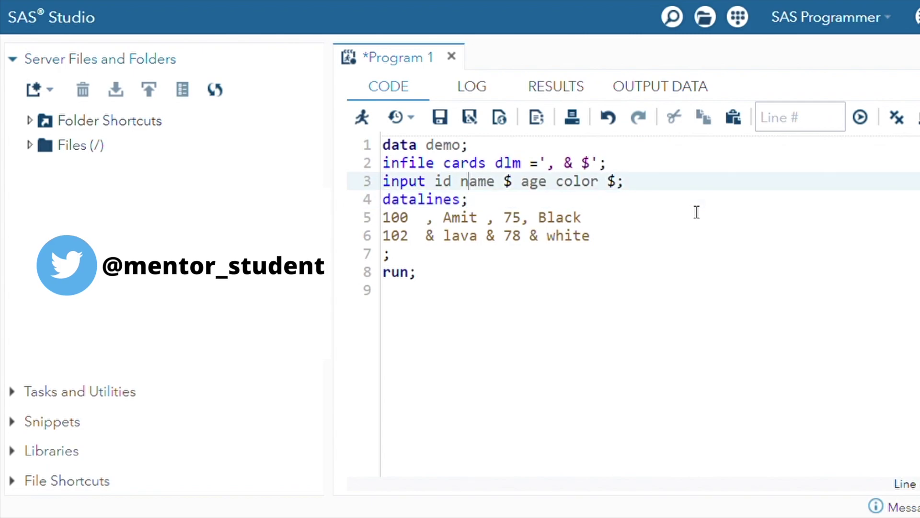
pyautogui.press('Up')
pyautogui.press('Up')
pyautogui.press('Left')
pyautogui.press('Left')
pyautogui.press('Left')
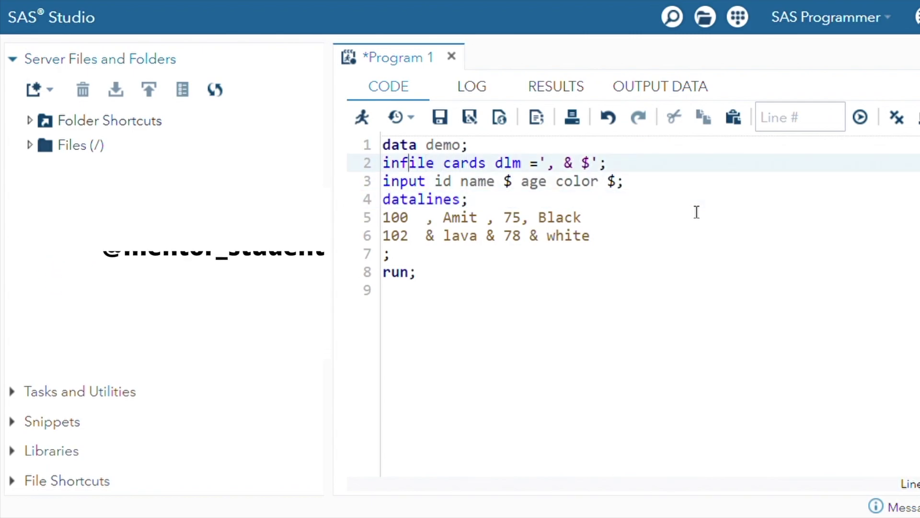
pyautogui.press('Home')
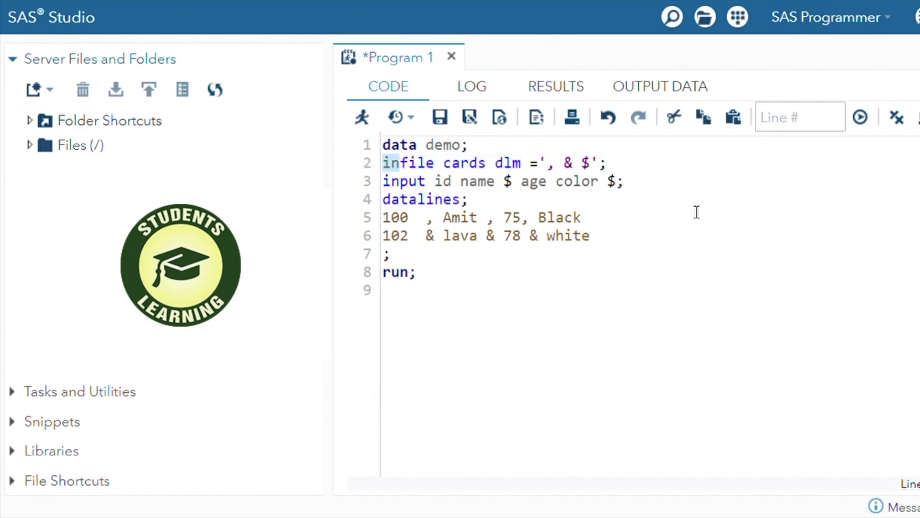
pyautogui.hotkey('shift', 'Right')
pyautogui.hotkey('shift', 'Right')
pyautogui.hotkey('shift', 'Right')
pyautogui.hotkey('shift', 'Right')
pyautogui.hotkey('shift', 'Right')
pyautogui.hotkey('shift', 'Right')
pyautogui.hotkey('shift', 'Right')
pyautogui.hotkey('shift', 'Right')
pyautogui.hotkey('shift', 'Right')
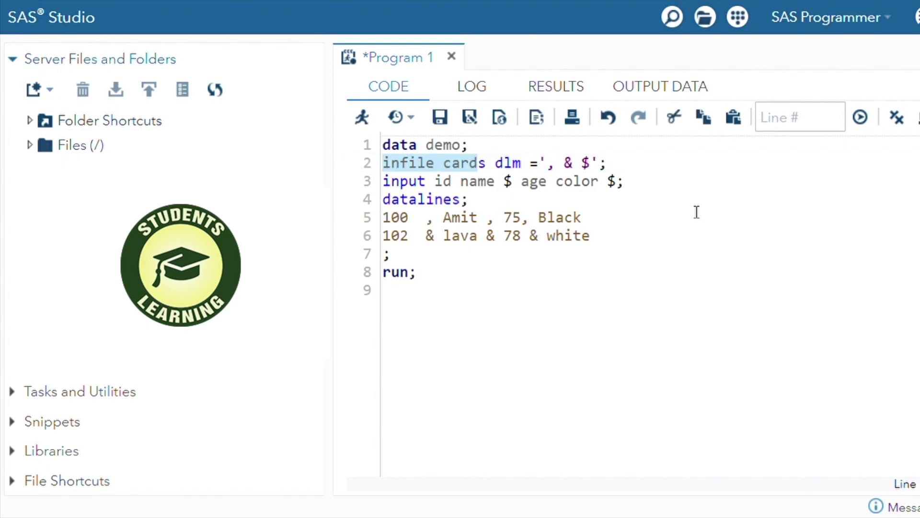
pyautogui.hotkey('shift', 'Right')
pyautogui.hotkey('shift', 'Right')
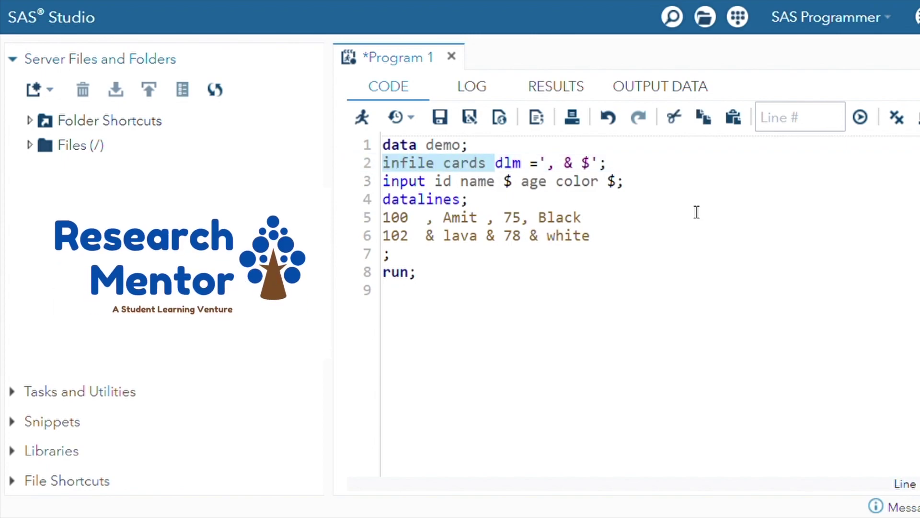
pyautogui.hotkey('shift', 'Right')
pyautogui.hotkey('shift', 'Right')
pyautogui.hotkey('shift', 'Right')
pyautogui.hotkey('shift', 'Right')
pyautogui.hotkey('shift', 'Right')
pyautogui.hotkey('shift', 'Right')
pyautogui.hotkey('shift', 'Right')
pyautogui.hotkey('shift', 'Right')
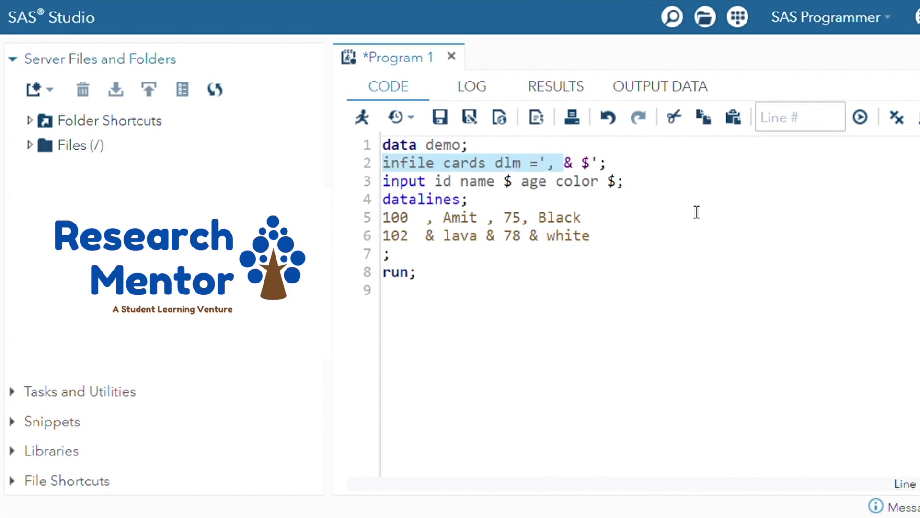
pyautogui.hotkey('shift', 'Right')
pyautogui.hotkey('shift', 'Right')
pyautogui.hotkey('shift', 'Right')
pyautogui.hotkey('shift', 'Right')
pyautogui.hotkey('shift', 'Right')
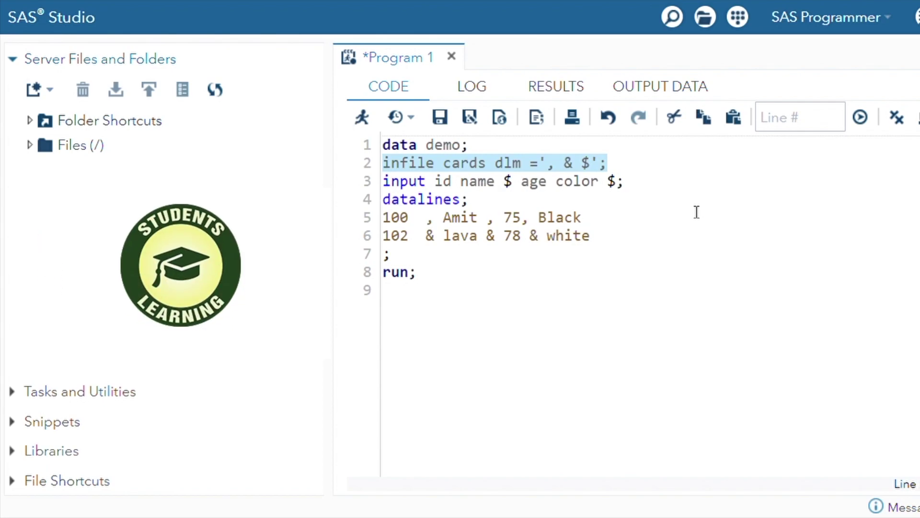
# Add a blank line after the run; statement of the first data step
pyautogui.press('Down')
pyautogui.press('Down')
pyautogui.press('Down')
pyautogui.press('Down')
pyautogui.press('Down')
pyautogui.press('Down')
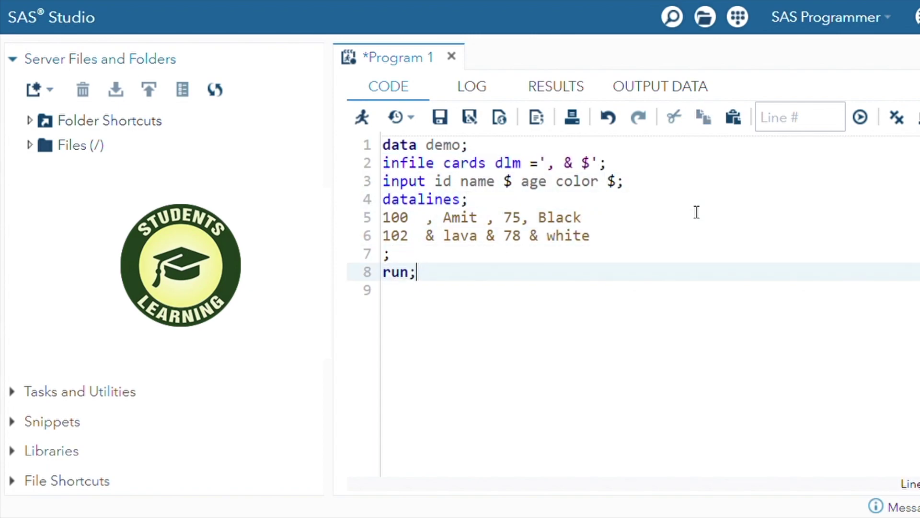
pyautogui.press('End')
pyautogui.press('Return')
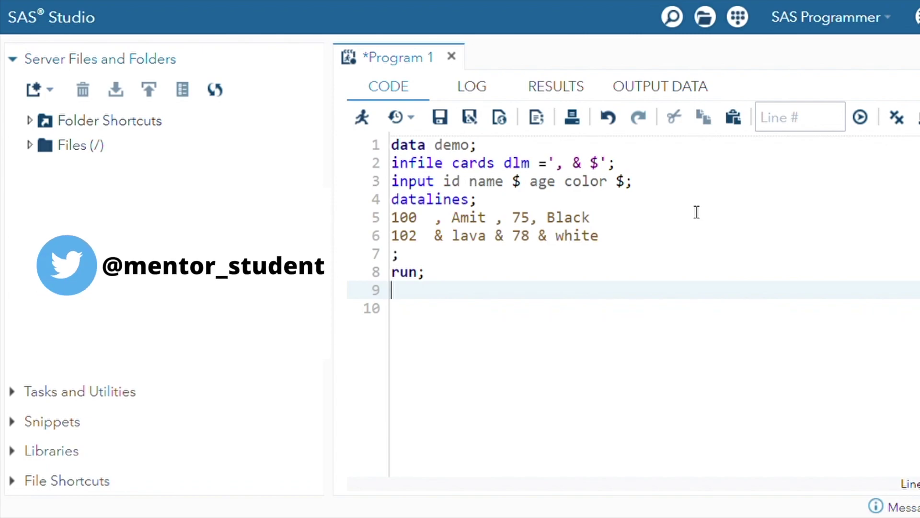
pyautogui.write('data d')
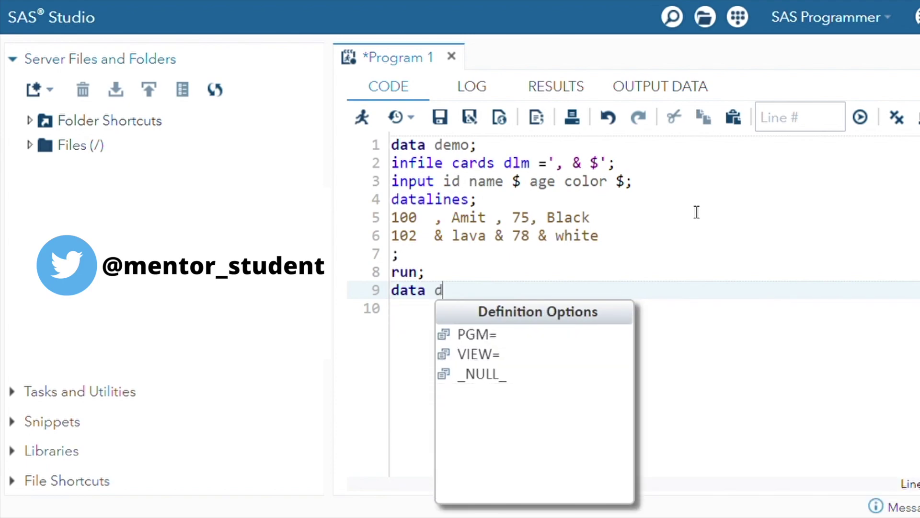
pyautogui.write('emo1')
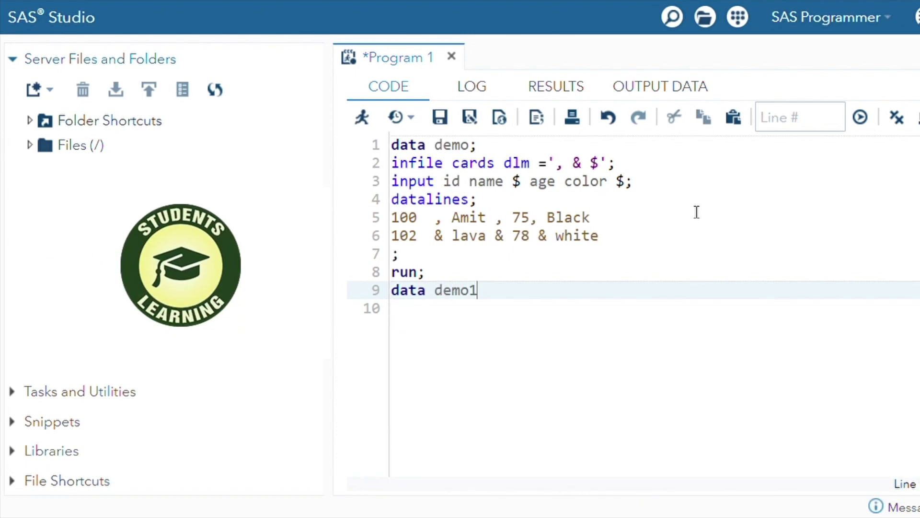
pyautogui.write(';')
# Write data demo1; and infile cards dsd; for the second data step
pyautogui.press('Return')
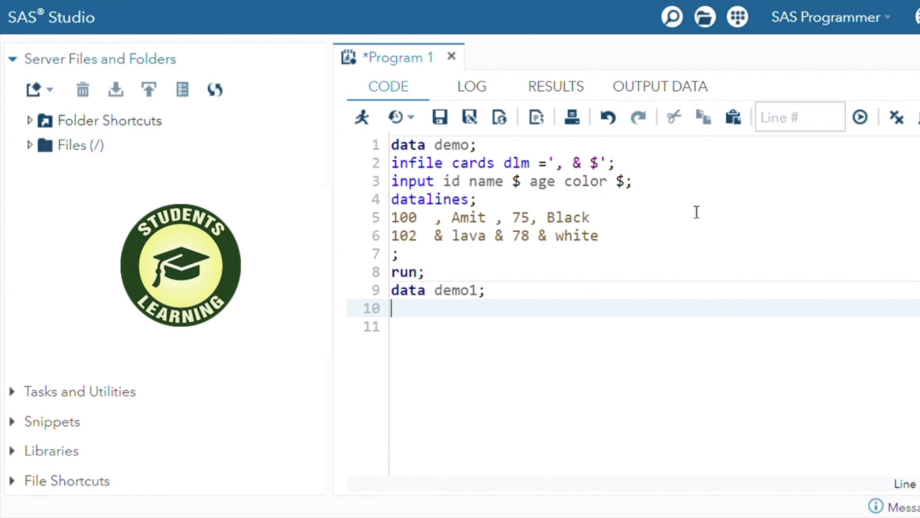
pyautogui.write('infile')
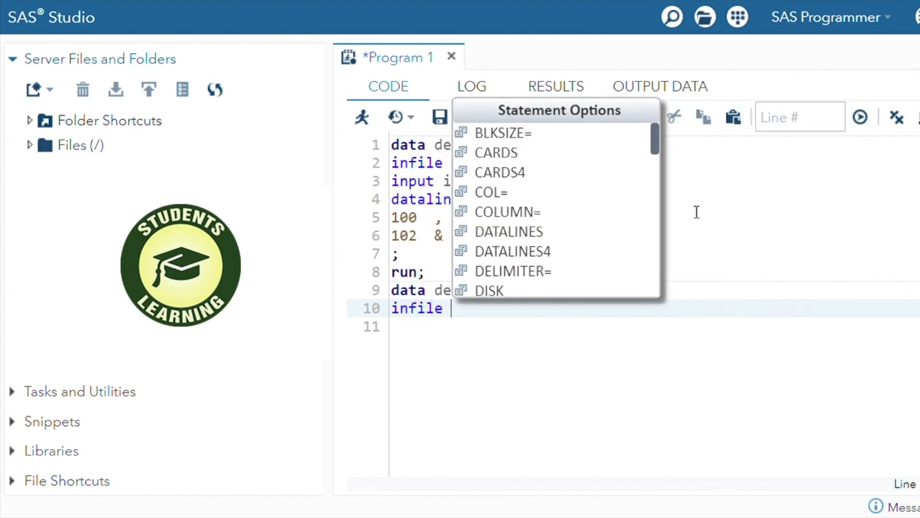
pyautogui.write(' cards')
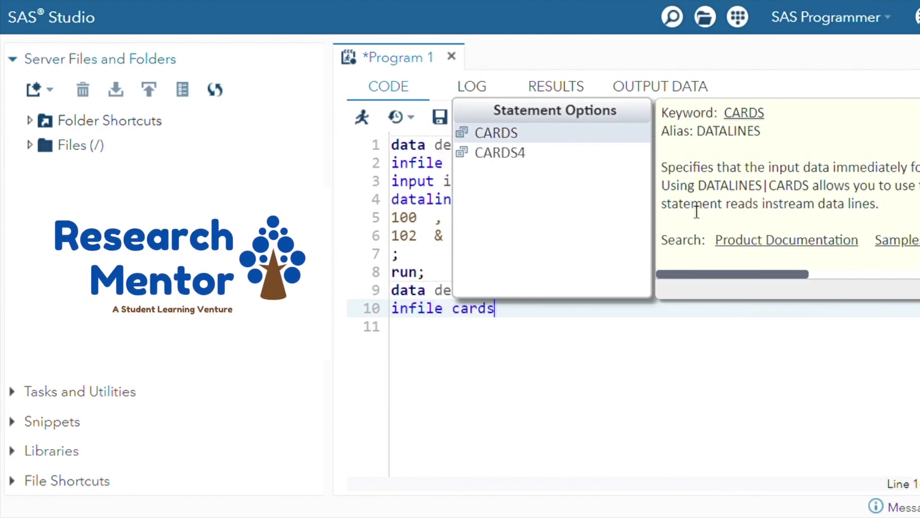
pyautogui.write(' d')
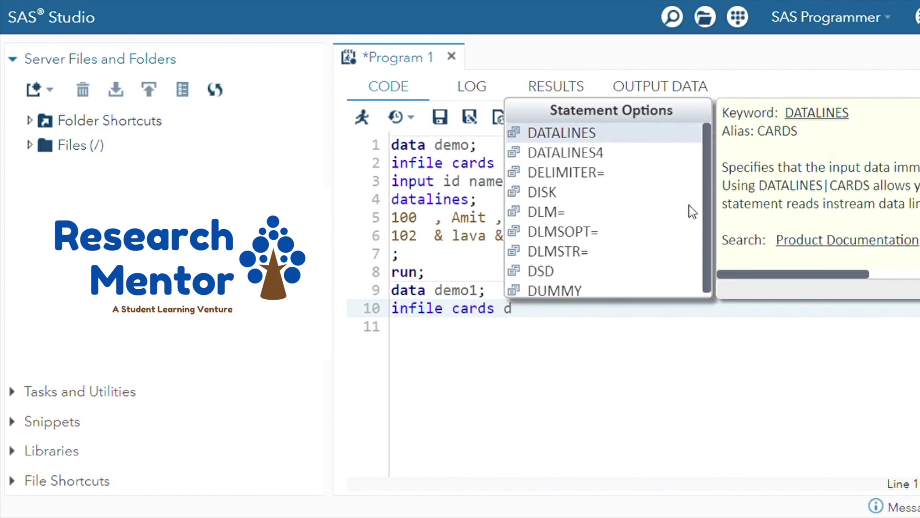
pyautogui.write('sd')
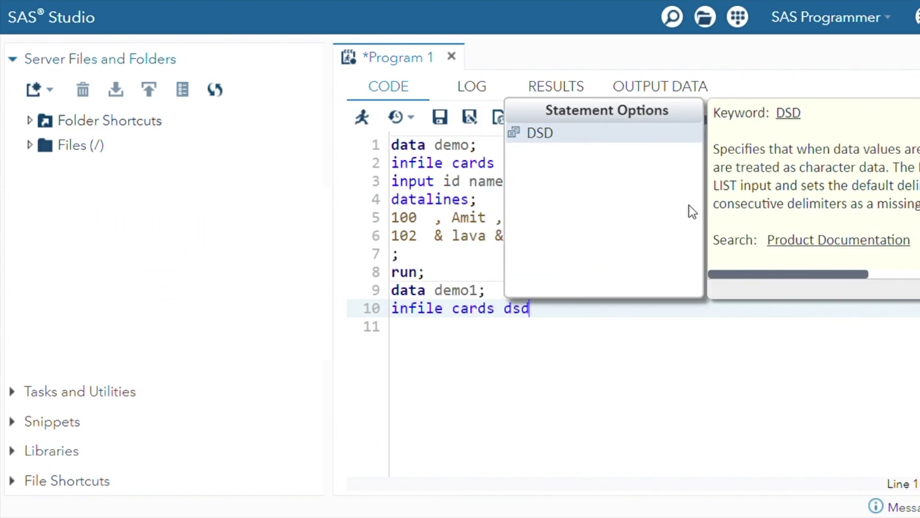
pyautogui.write(';')
pyautogui.press('Return')
pyautogui.press('Up')
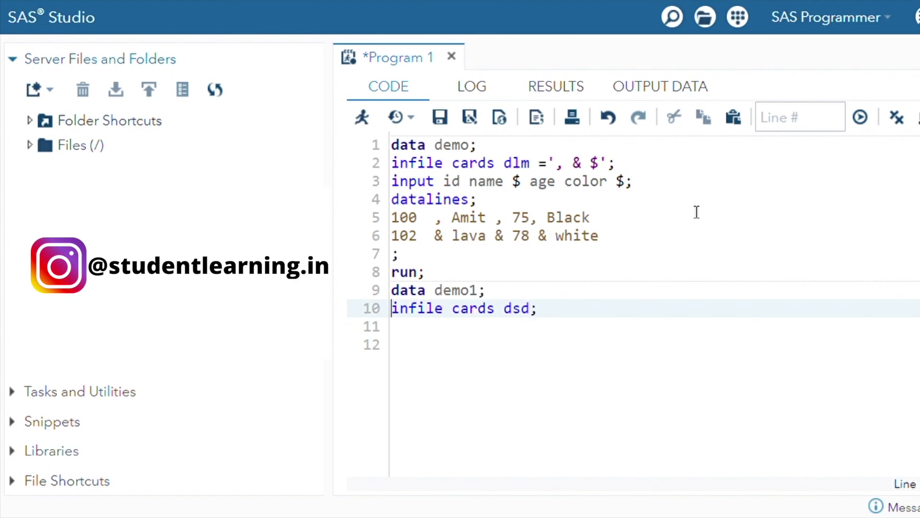
pyautogui.press('Up')
pyautogui.press('Up')
pyautogui.press('Up')
pyautogui.press('Up')
pyautogui.press('Up')
pyautogui.press('Up')
pyautogui.press('Up')
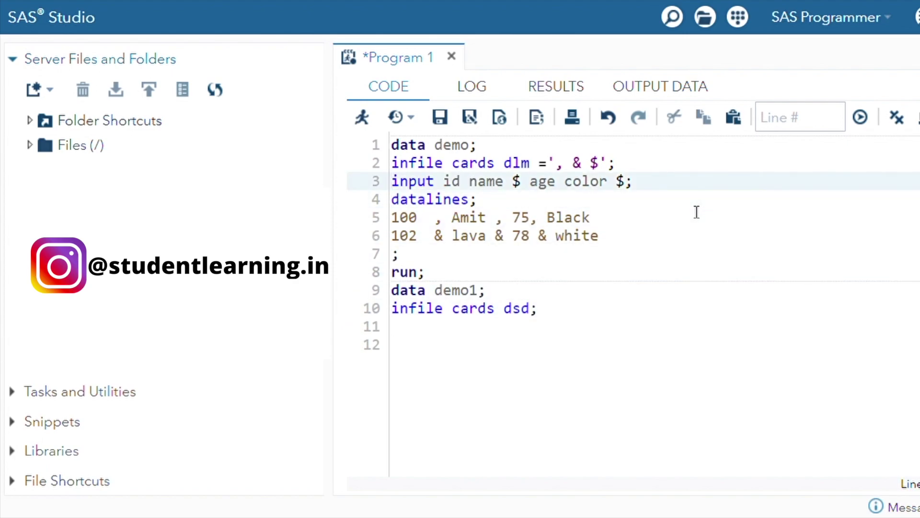
# Copy the input id name $ age color $ statement and paste it as line 11
pyautogui.hotkey('shift', 'Down')
pyautogui.hotkey('ctrl', 'c')
pyautogui.press('Down')
pyautogui.press('Down')
pyautogui.press('Down')
pyautogui.press('Down')
pyautogui.press('Down')
pyautogui.press('Down')
pyautogui.hotkey('ctrl', 'v')
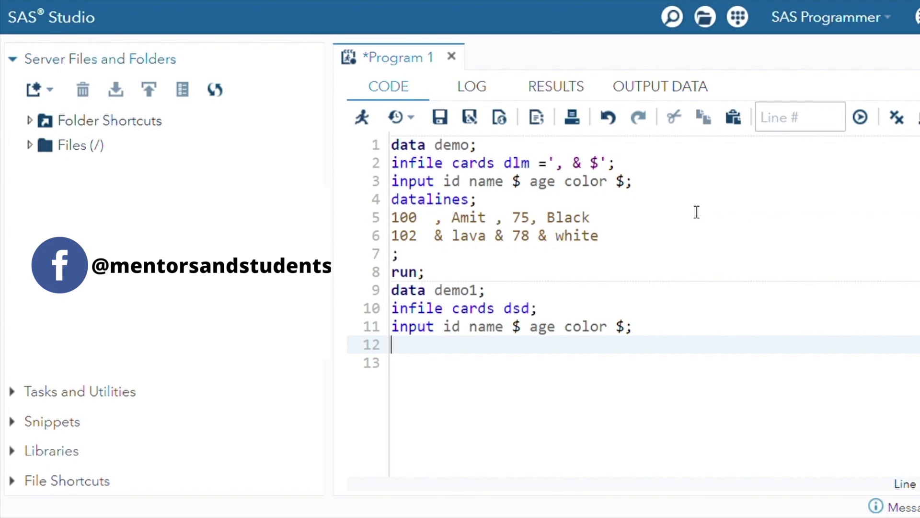
pyautogui.write('data')
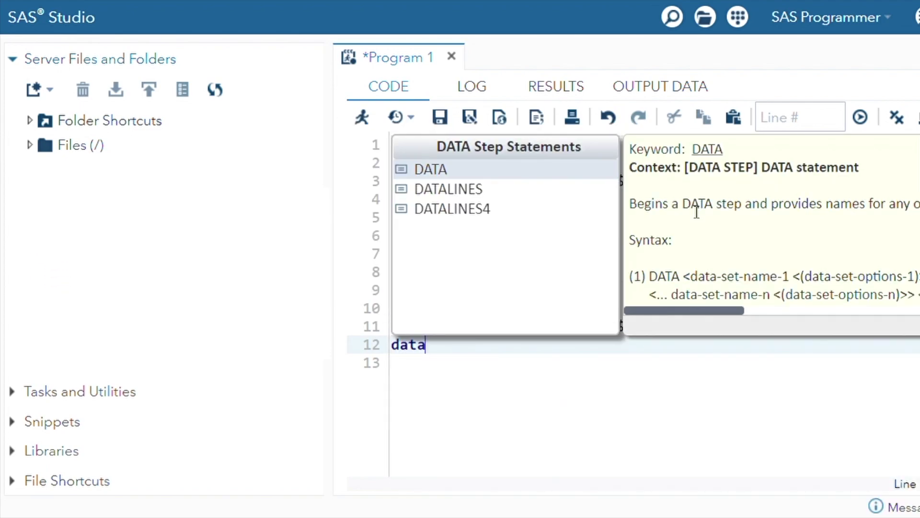
pyautogui.write('lines;')
# Add datalines with the Amit and lava records and a closing run; to demo1
pyautogui.press('Return')
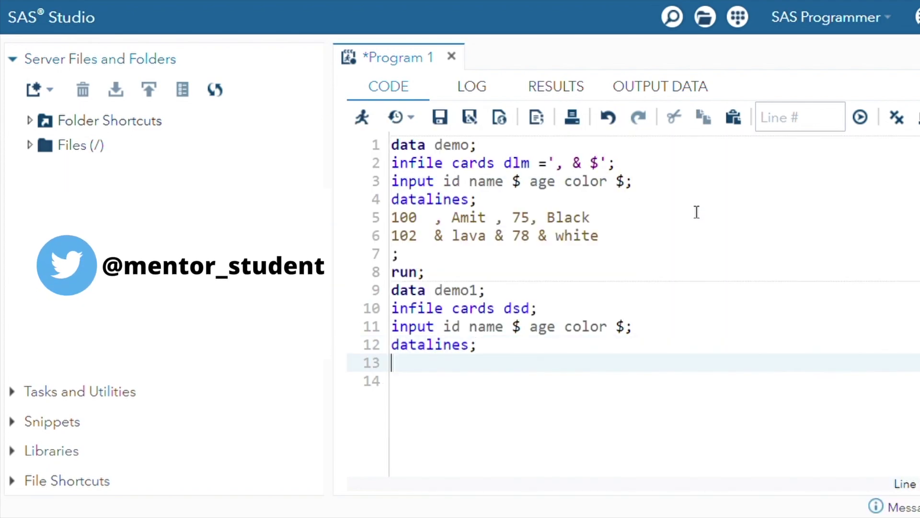
pyautogui.write('100')
pyautogui.write(' ,')
pyautogui.write('A')
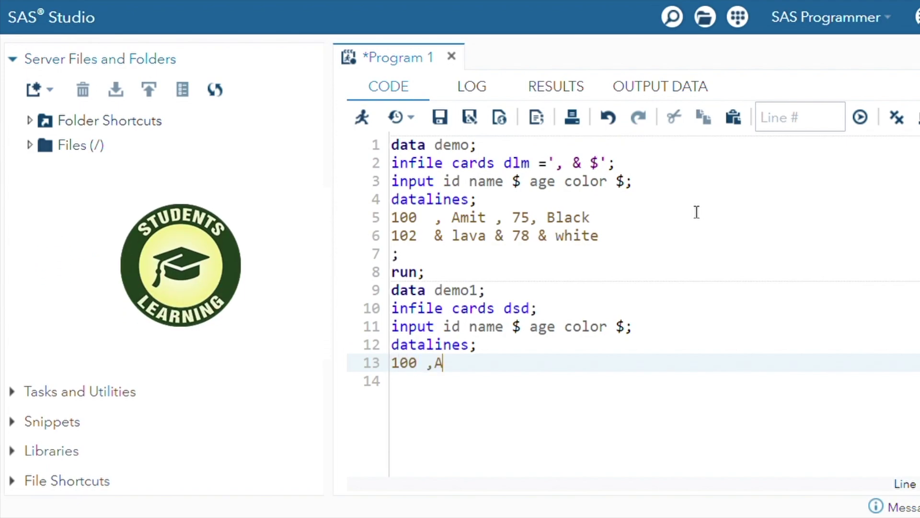
pyautogui.write('mit,')
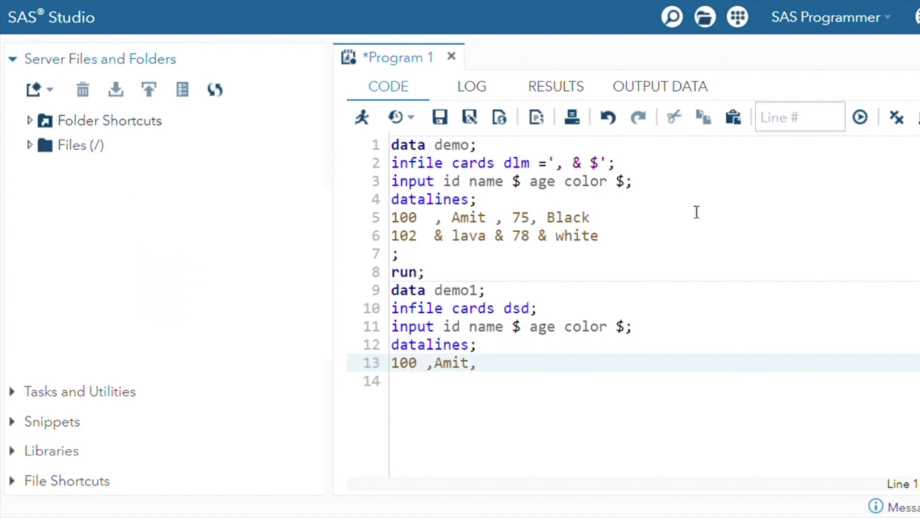
pyautogui.write(' 78')
pyautogui.write(',')
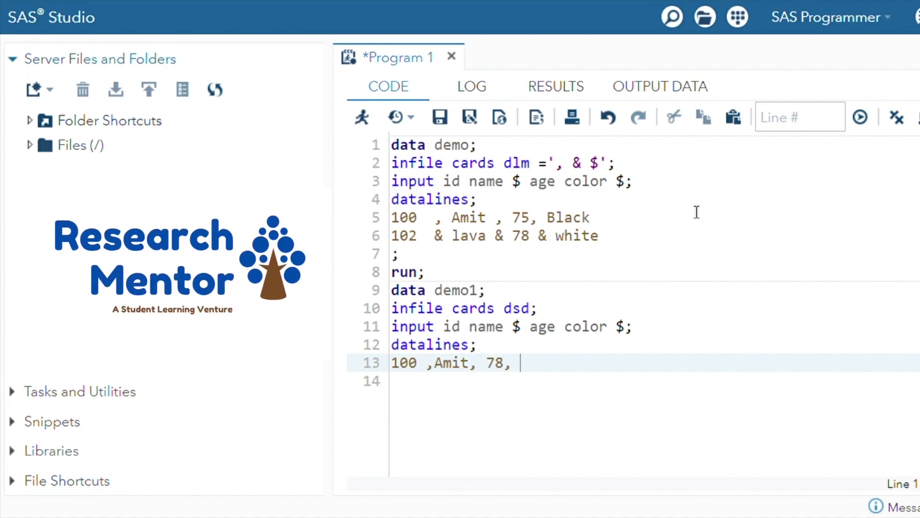
pyautogui.write(' black')
pyautogui.press('Return')
pyautogui.write('102 ,')
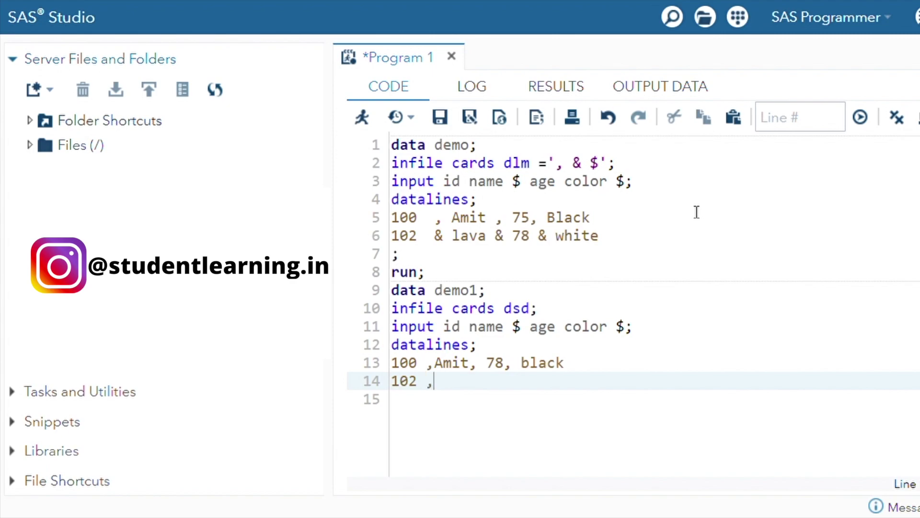
pyautogui.write('lava')
pyautogui.write(',')
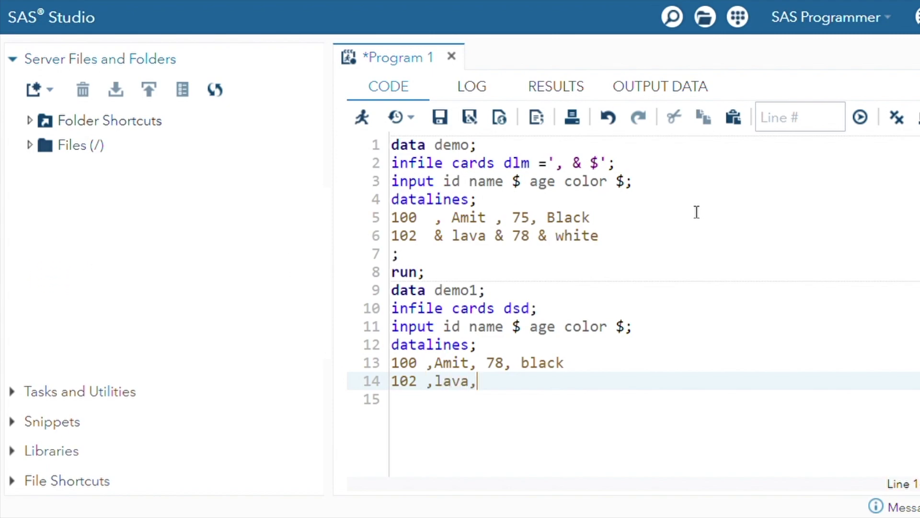
pyautogui.write('76')
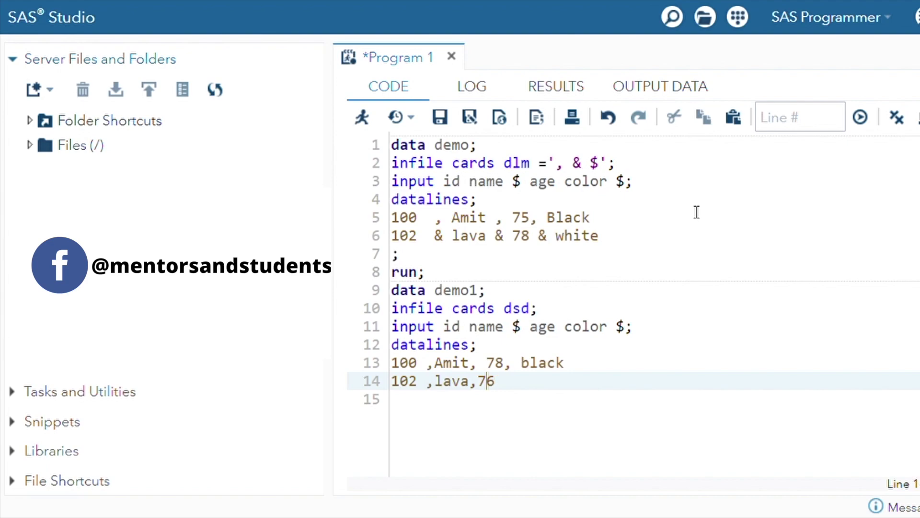
pyautogui.press('End')
pyautogui.write(',')
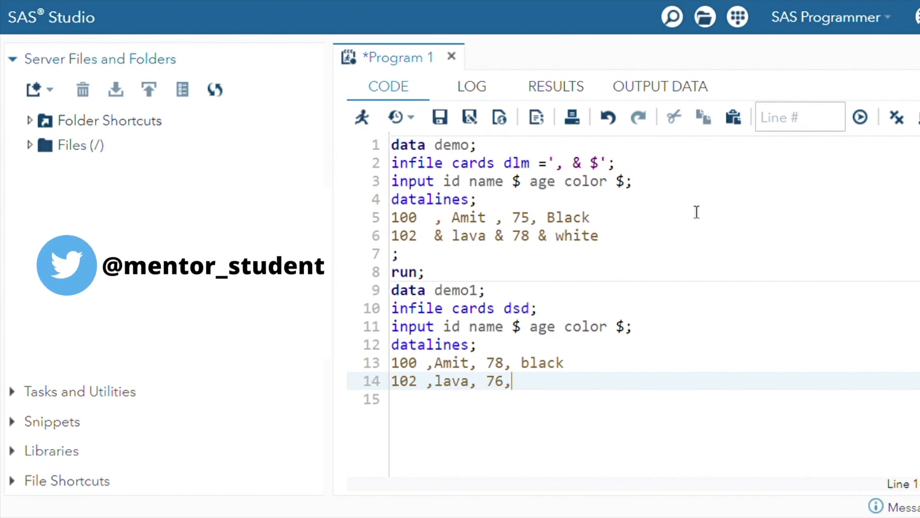
pyautogui.write(' blue')
pyautogui.write(';')
pyautogui.press('Return')
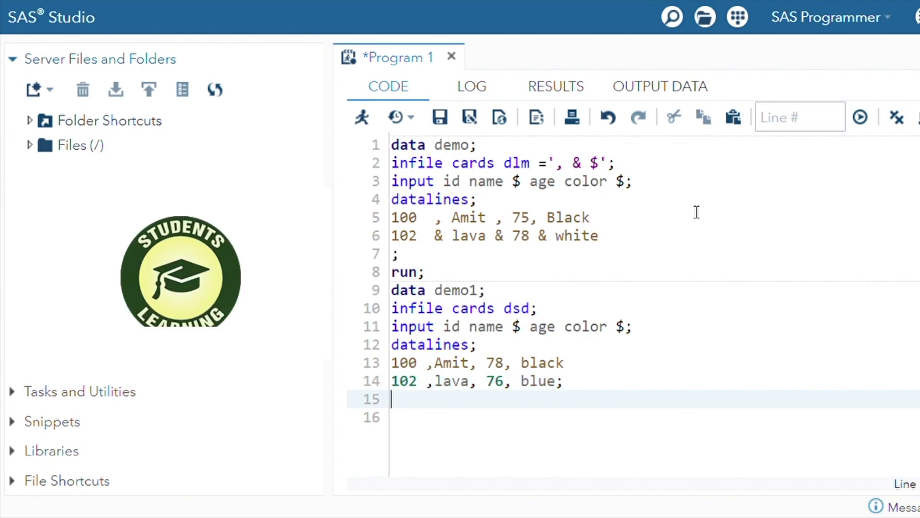
pyautogui.write('run;')
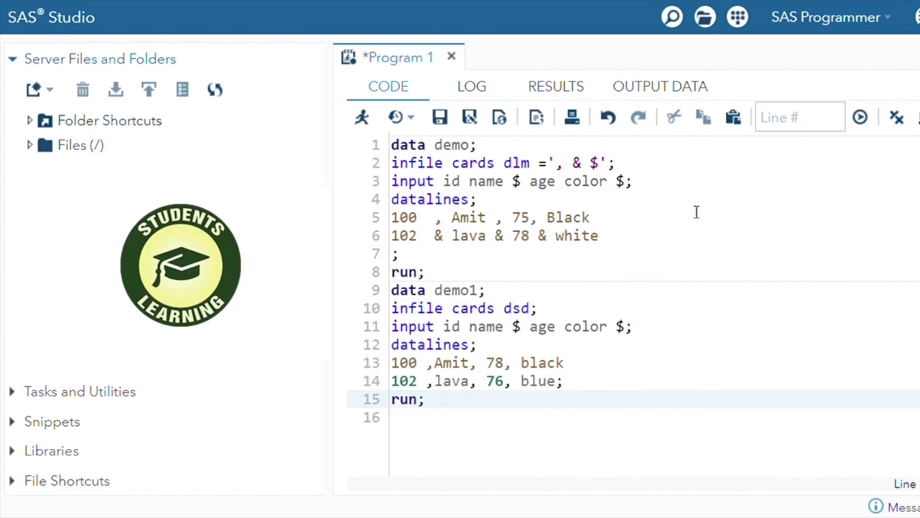
# Select the whole DEMO1 data step, lines 9–15
pyautogui.press('Up')
pyautogui.press('Up')
pyautogui.press('Up')
pyautogui.press('Up')
pyautogui.press('Up')
pyautogui.press('Up')
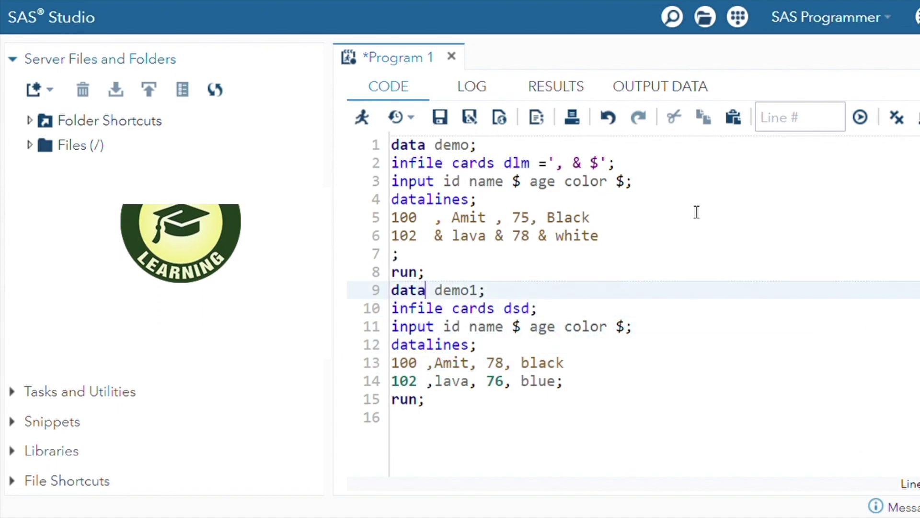
pyautogui.press('Left')
pyautogui.press('Left')
pyautogui.press('Home')
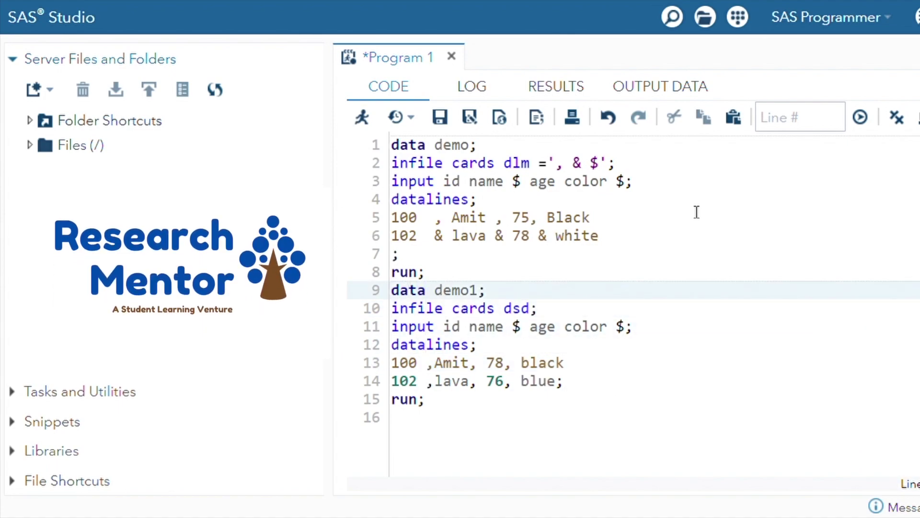
pyautogui.hotkey('shift', 'Down')
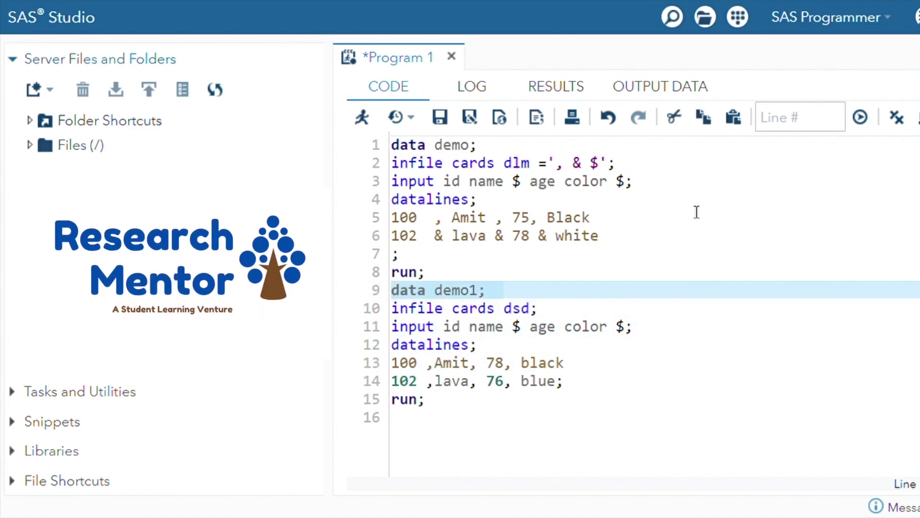
pyautogui.hotkey('shift', 'Down')
pyautogui.hotkey('shift', 'Down')
pyautogui.hotkey('shift', 'Down')
pyautogui.hotkey('shift', 'Down')
pyautogui.hotkey('shift', 'Down')
pyautogui.hotkey('shift', 'Down')
pyautogui.hotkey('shift', 'Down')
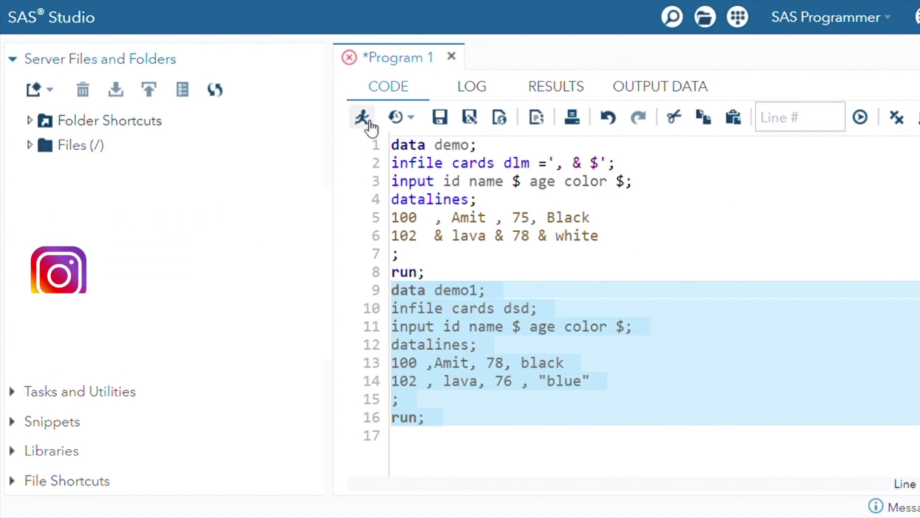
# Run DEMO1 to get WORK.DEMO1 with rows 100 Amit and 102 lava, then return to the code
pyautogui.click(362, 117)
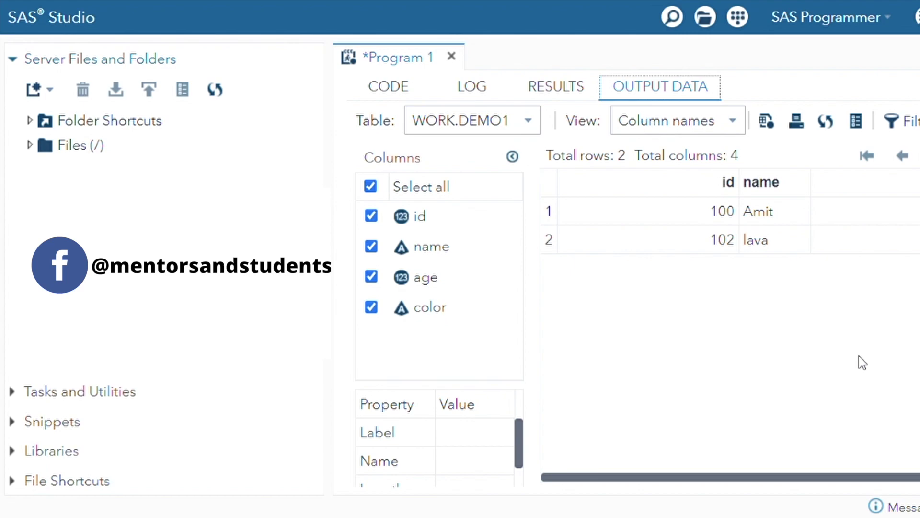
pyautogui.click(389, 86)
pyautogui.click(554, 309)
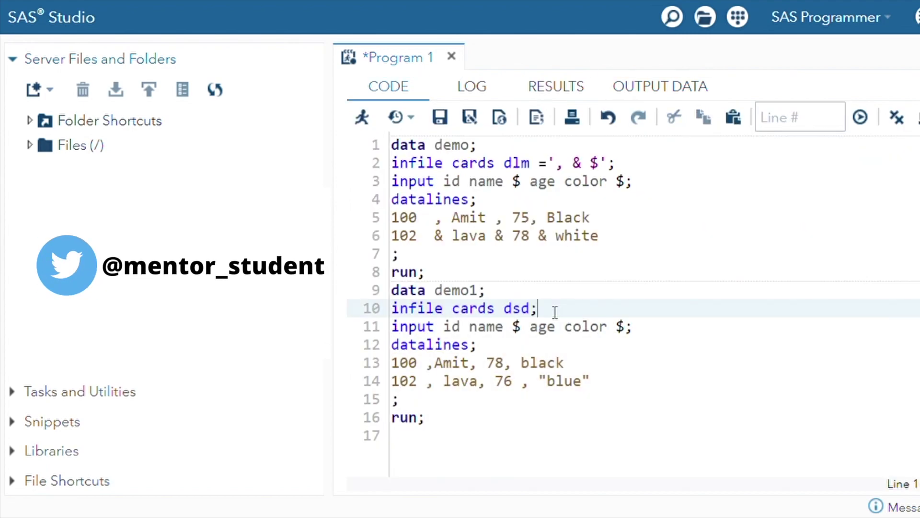
pyautogui.click(507, 309)
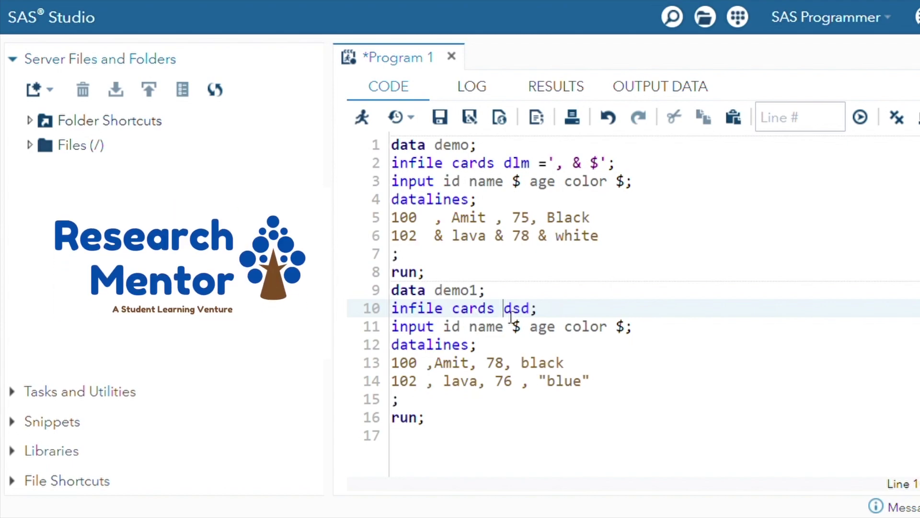
pyautogui.press('Down')
pyautogui.press('Down')
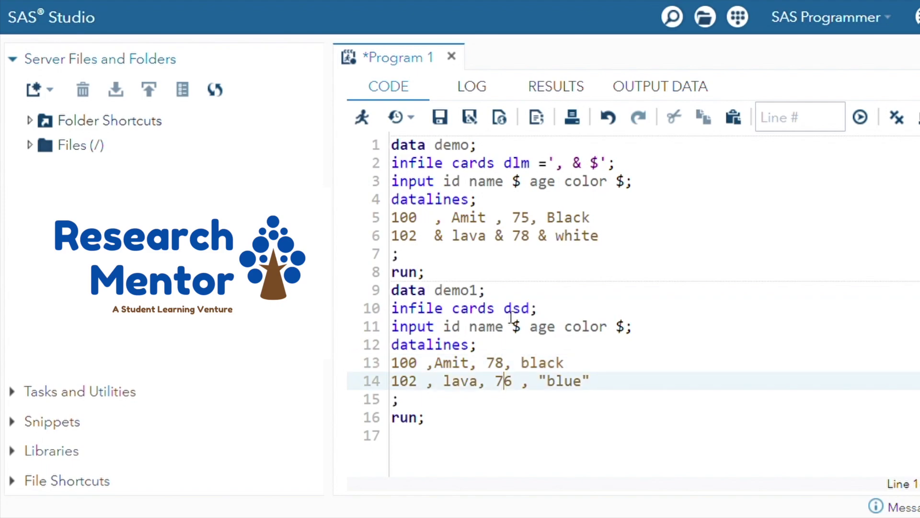
pyautogui.press('Down')
pyautogui.press('Down')
pyautogui.press('Up')
pyautogui.press('Up')
pyautogui.press('Up')
pyautogui.press('Up')
pyautogui.press('Up')
pyautogui.press('Up')
pyautogui.press('Up')
pyautogui.press('Up')
pyautogui.press('Up')
pyautogui.press('Up')
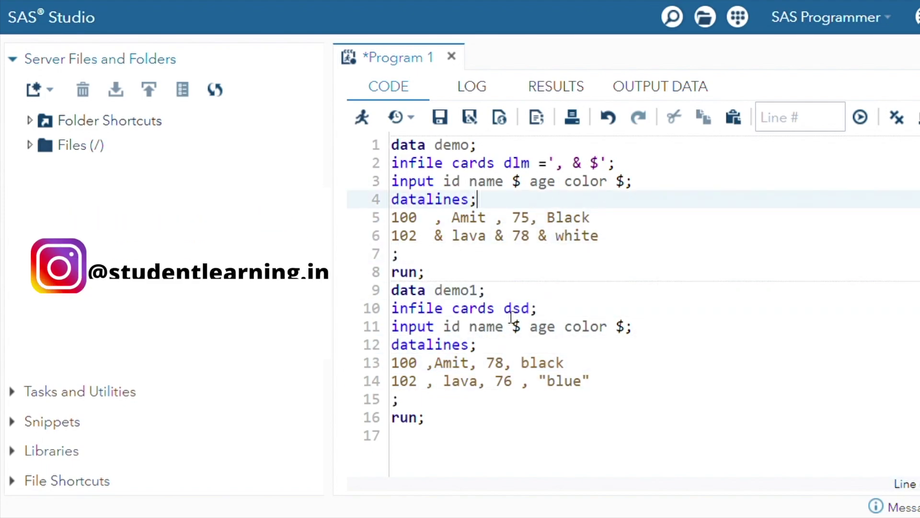
pyautogui.press('Up')
pyautogui.press('Up')
pyautogui.click(504, 381)
pyautogui.hotkey('ctrl', 'Home')
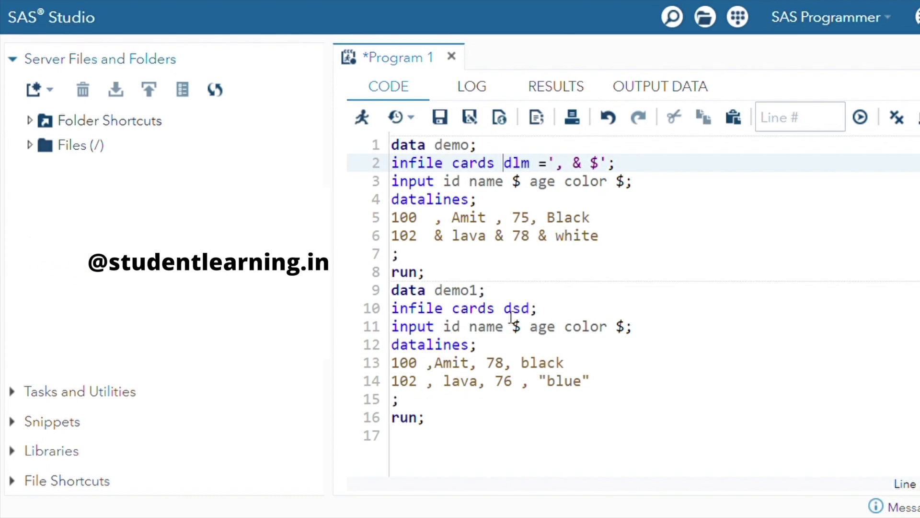
pyautogui.press('Down')
pyautogui.press('Down')
pyautogui.press('Down')
pyautogui.press('Down')
pyautogui.press('Down')
pyautogui.press('Down')
pyautogui.press('Down')
pyautogui.press('Down')
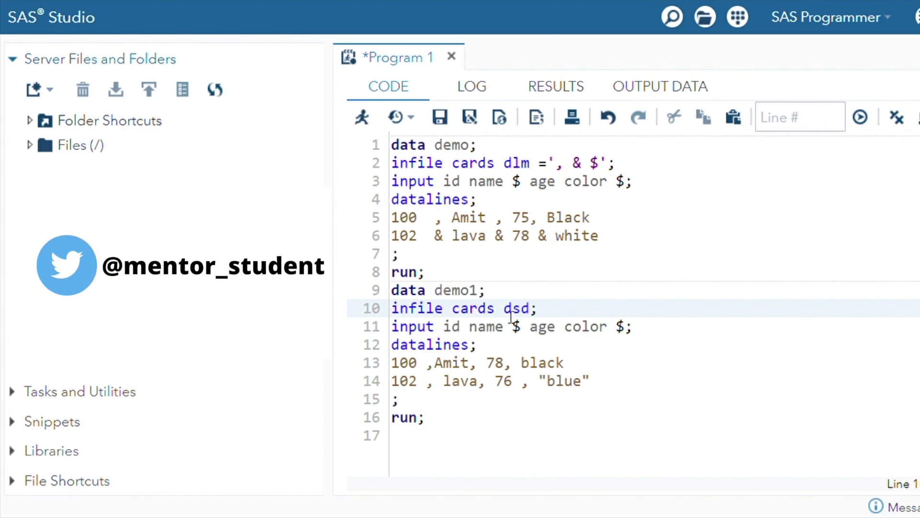
pyautogui.press('Down')
pyautogui.press('Down')
pyautogui.press('Down')
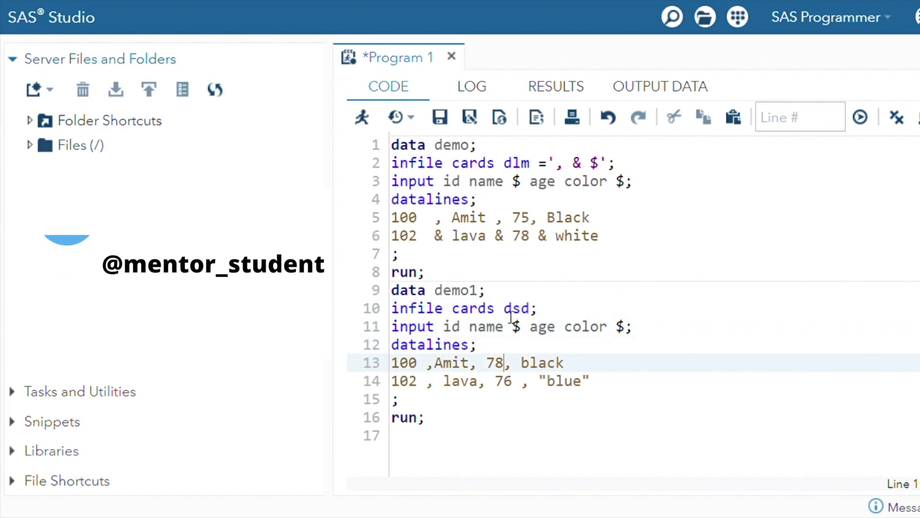
pyautogui.press('Down')
pyautogui.press('Down')
pyautogui.press('Down')
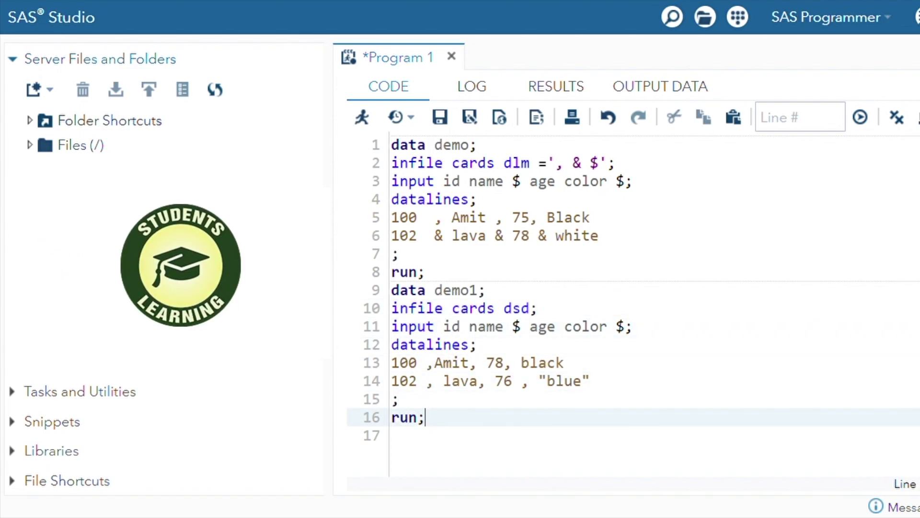